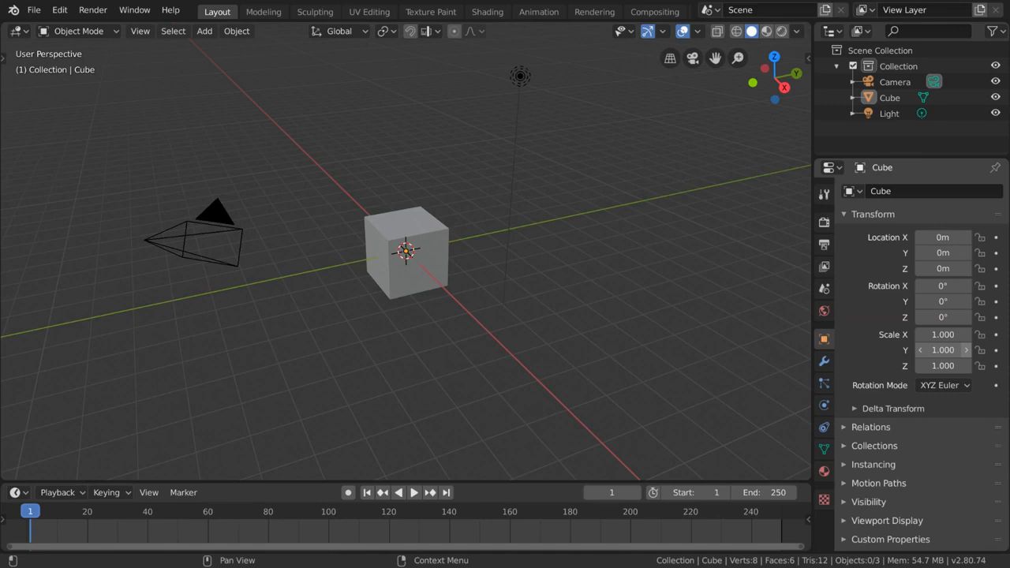
- Select the cube, the camera and the light in turn in the viewport
click(439, 237)
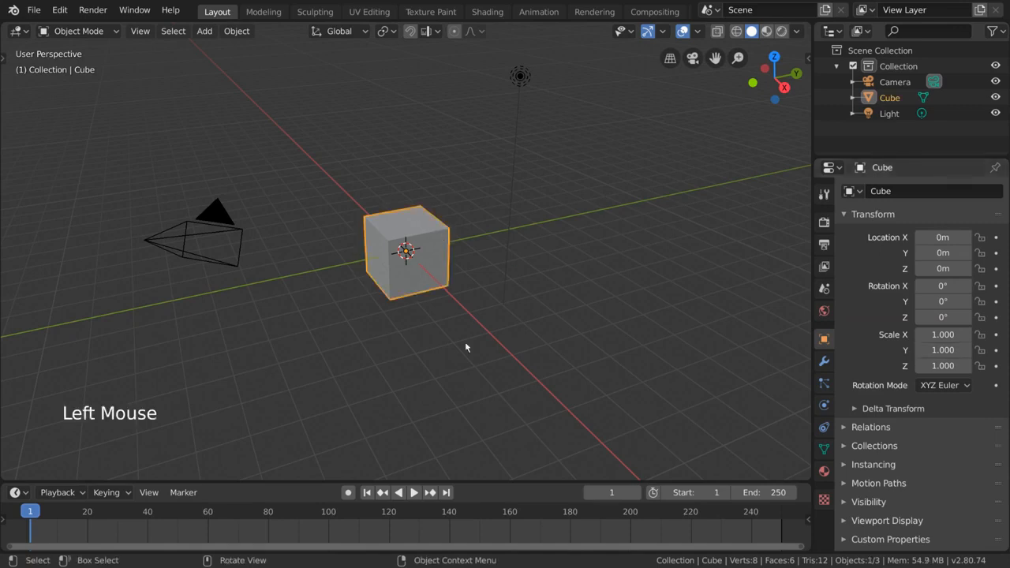
click(220, 213)
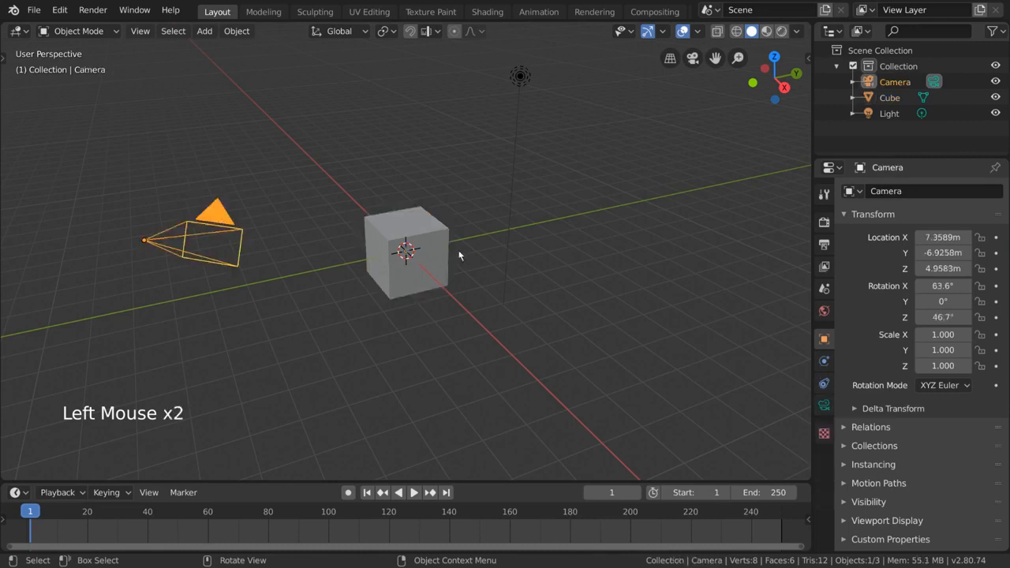
click(396, 237)
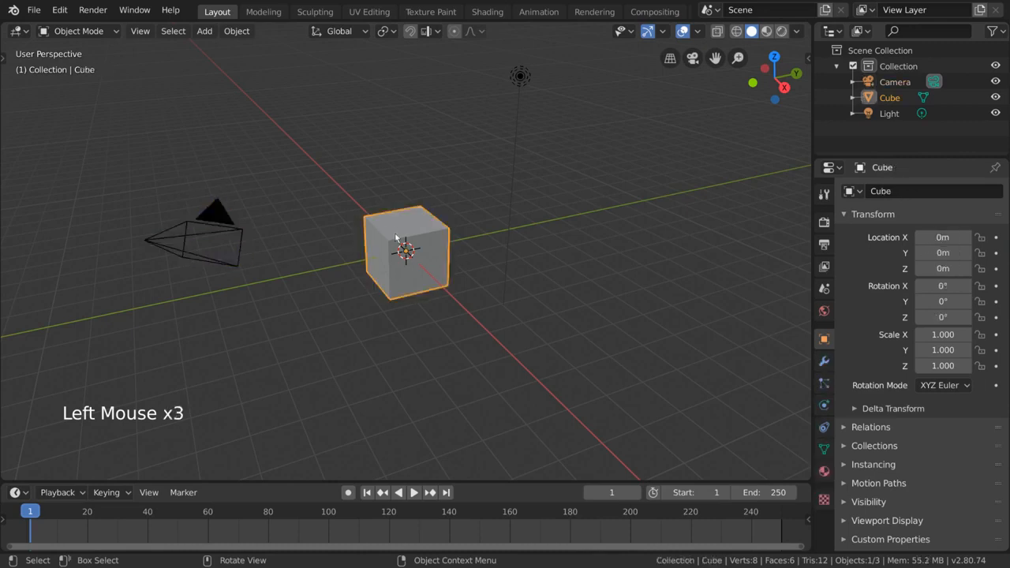
click(519, 76)
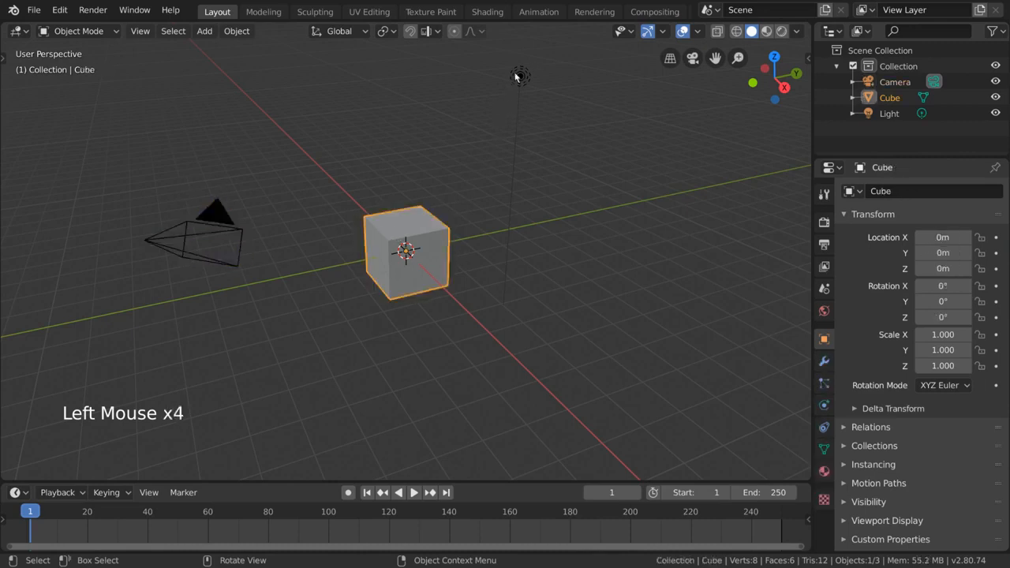
click(424, 227)
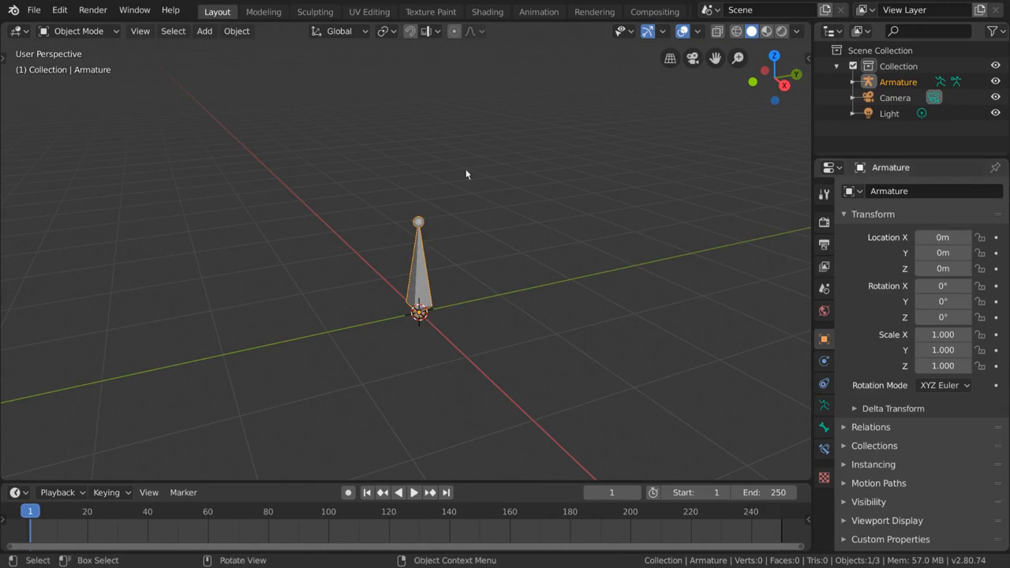
- Switch the selected armature to Pose Mode and open its list of available bone constraints
click(436, 279)
key(ctrl+Tab)
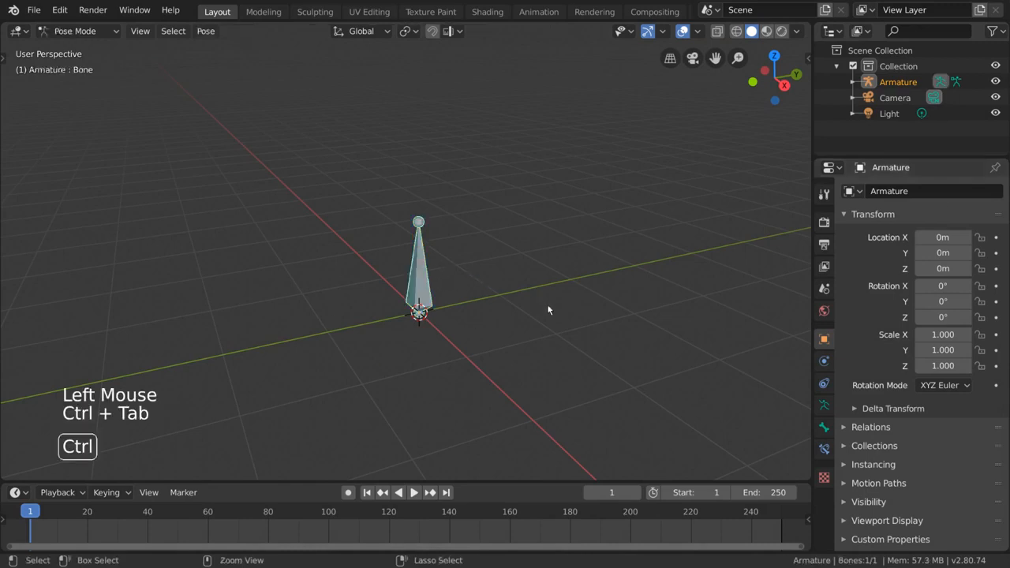
click(824, 448)
click(959, 192)
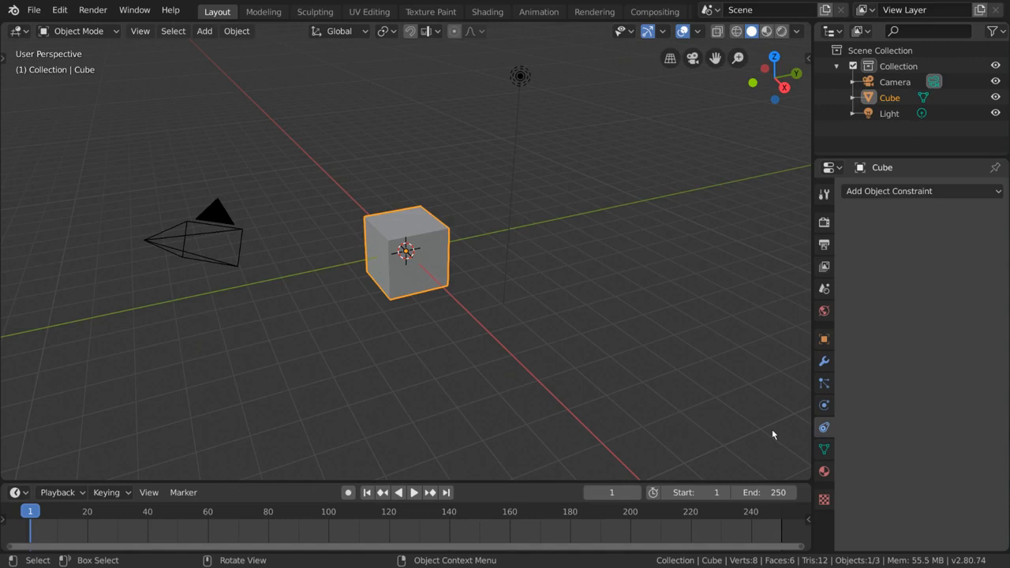
- Delete the default cube and add a Monkey mesh to the scene
click(570, 306)
click(431, 226)
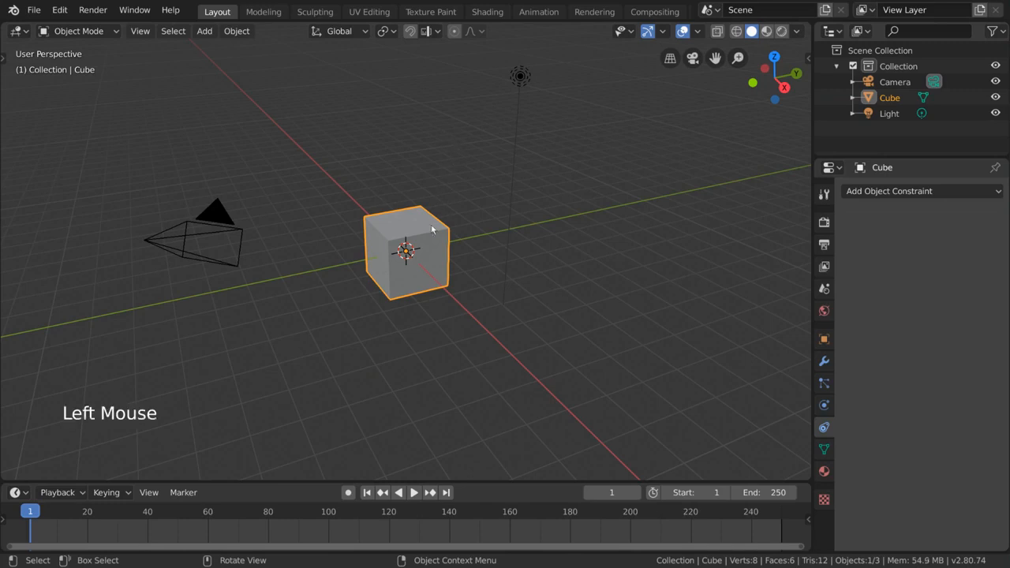
key(Delete)
click(205, 31)
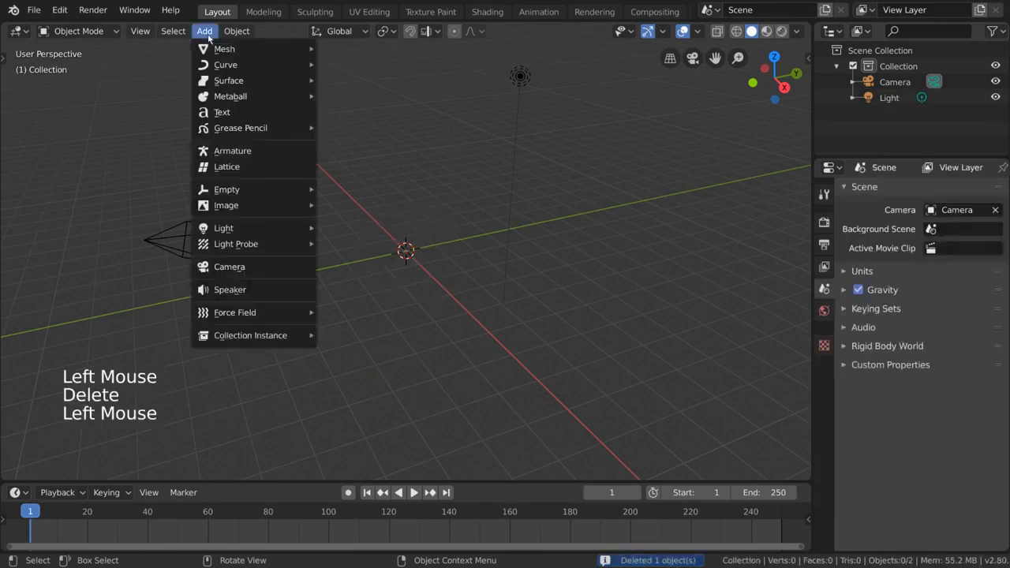
mouse_move(256, 52)
click(357, 199)
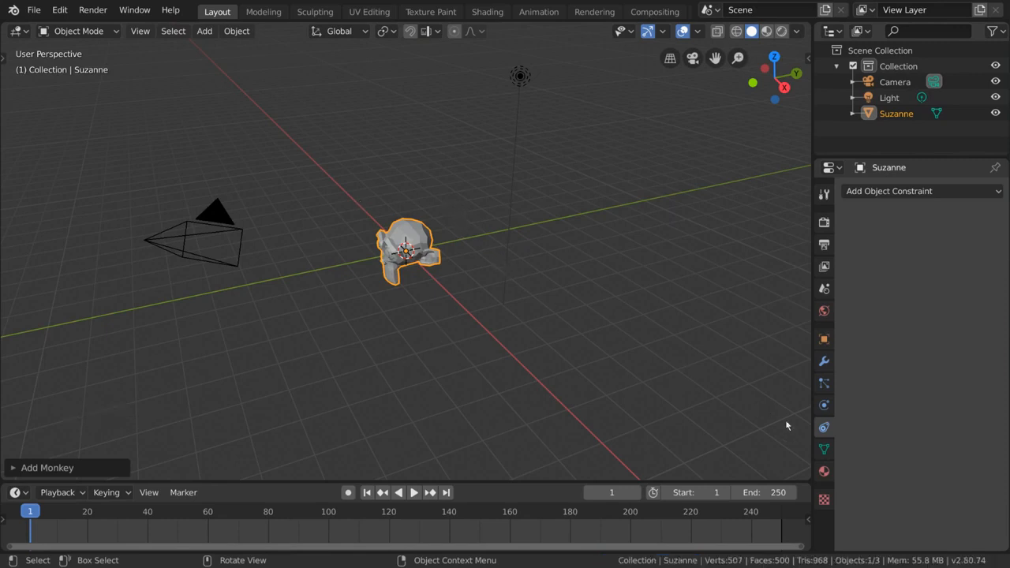
- Add a Track To object constraint to the monkey with the Light as its target
click(823, 430)
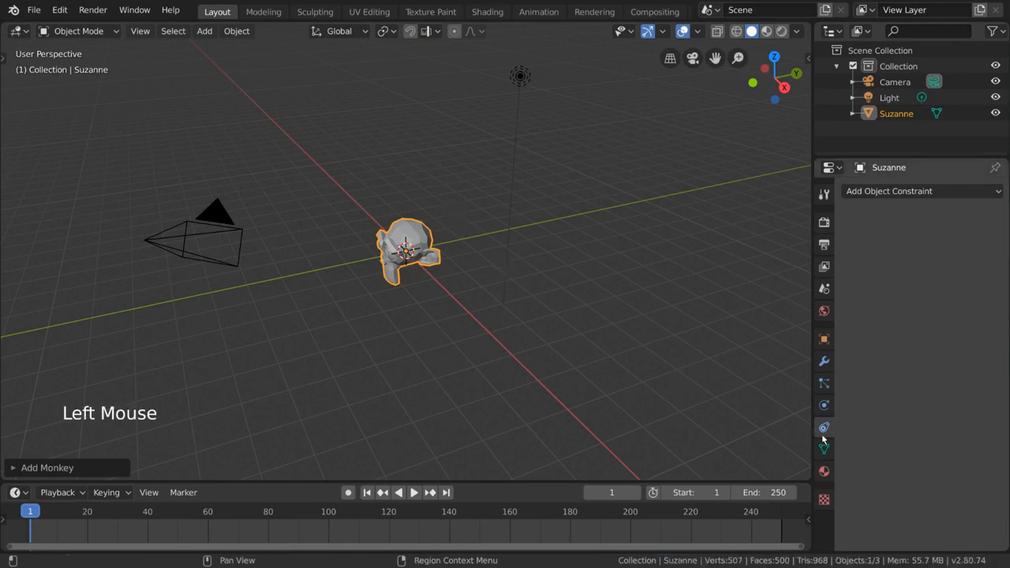
click(951, 192)
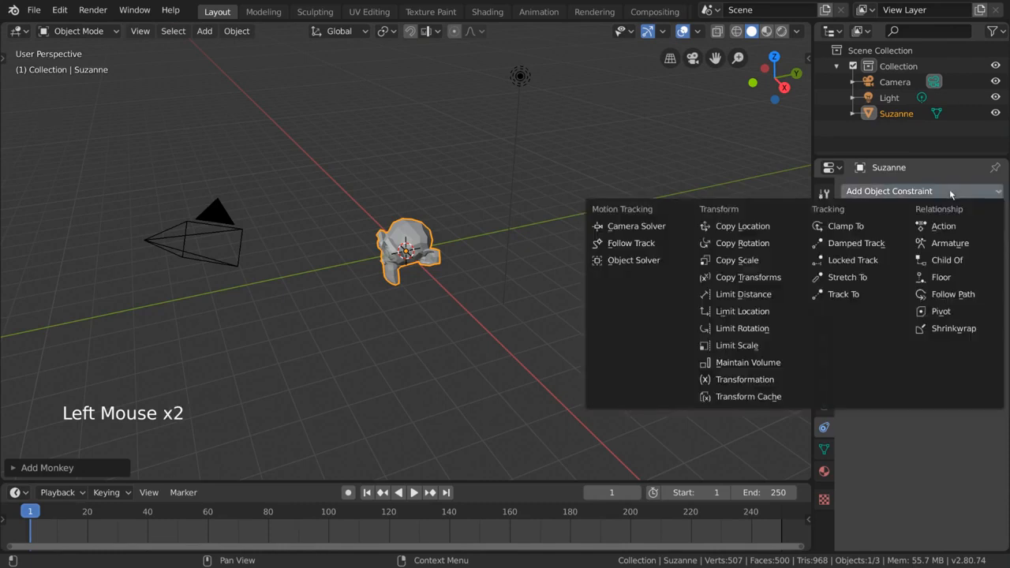
click(889, 301)
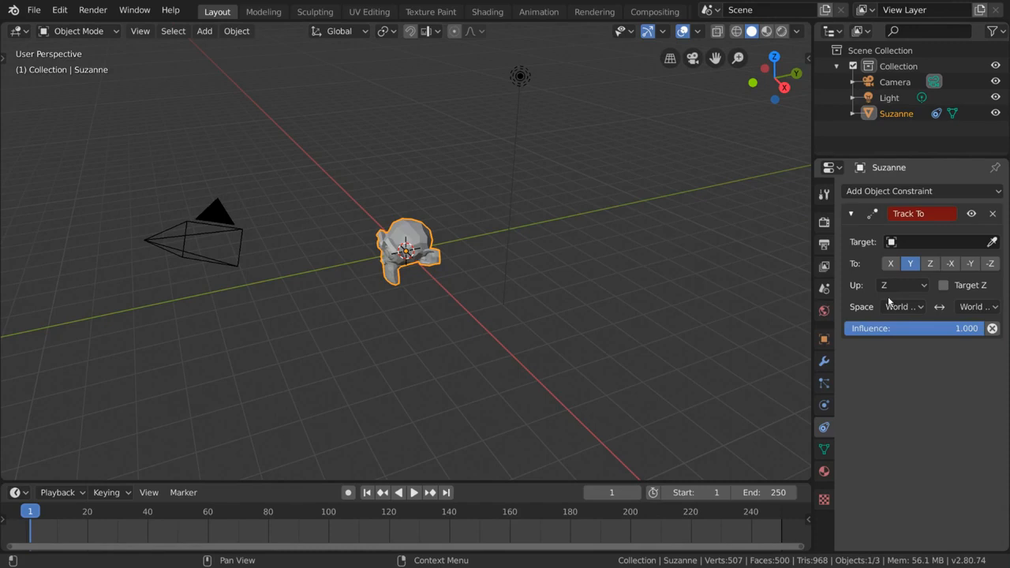
click(950, 242)
click(936, 280)
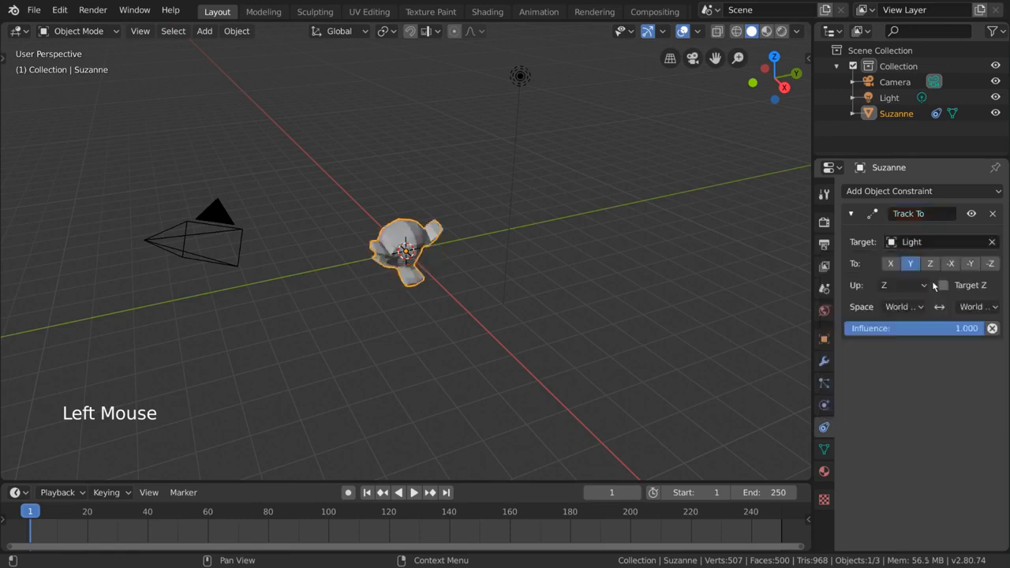
- Clear the Track To constraint's target and pick the Light again directly from the scene
click(991, 244)
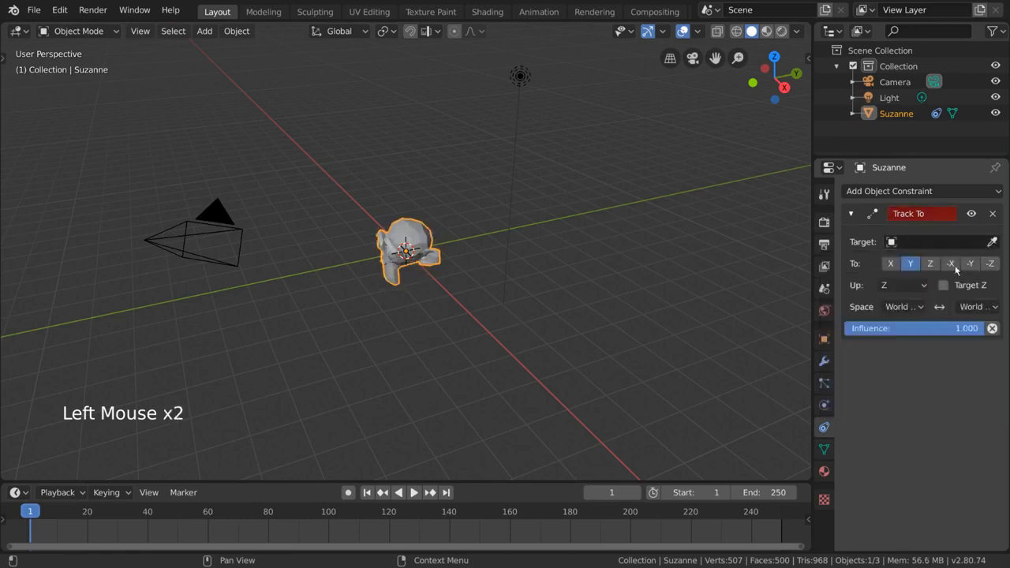
click(992, 243)
click(521, 88)
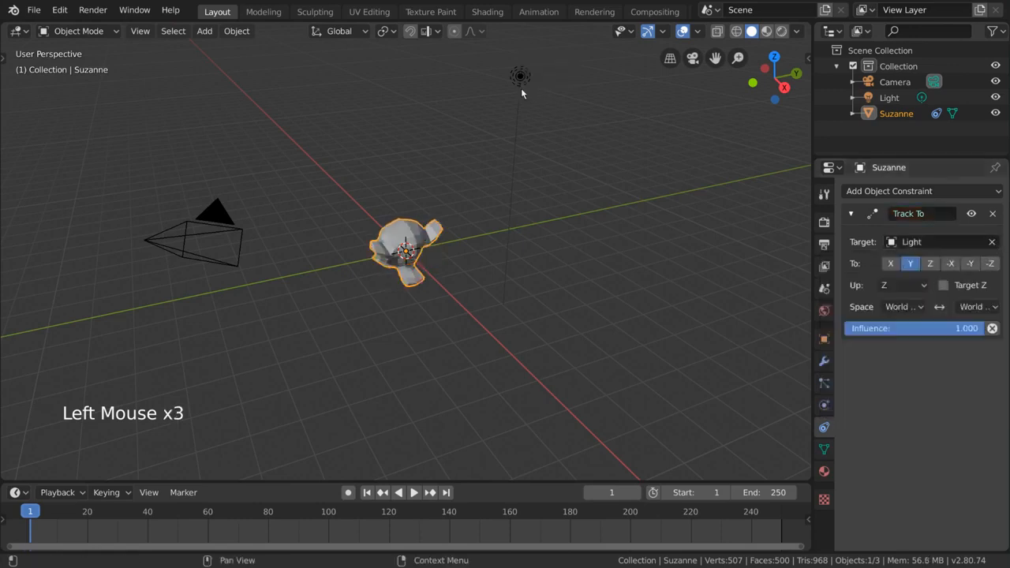
- Test the Track To constraint by temporarily moving the monkey and the Light around, cancelling each move
mouse_move(523, 216)
middle_down()
mouse_move(586, 220)
mouse_move(578, 202)
mouse_move(505, 210)
middle_up()
key(g)
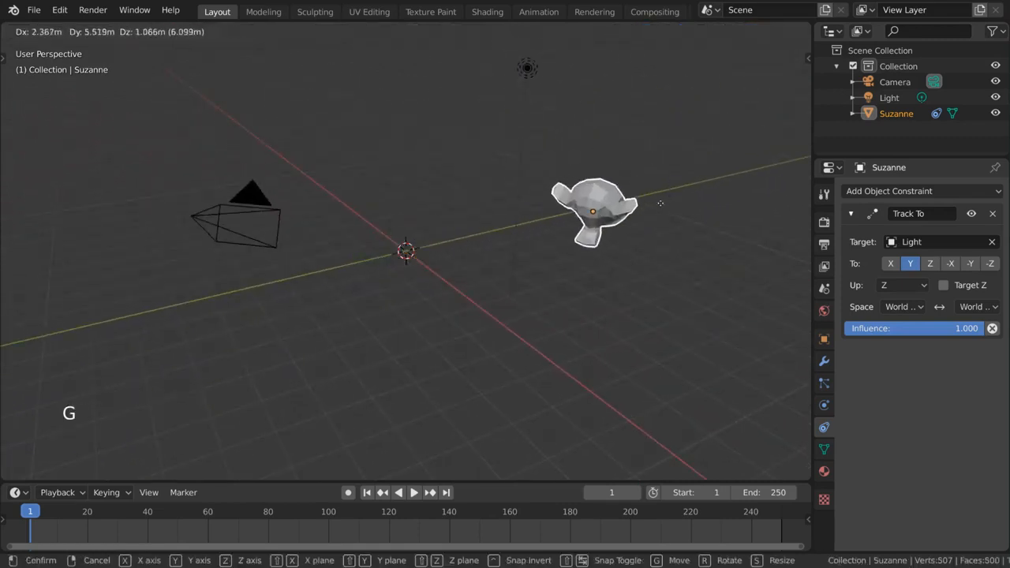
right_click(436, 205)
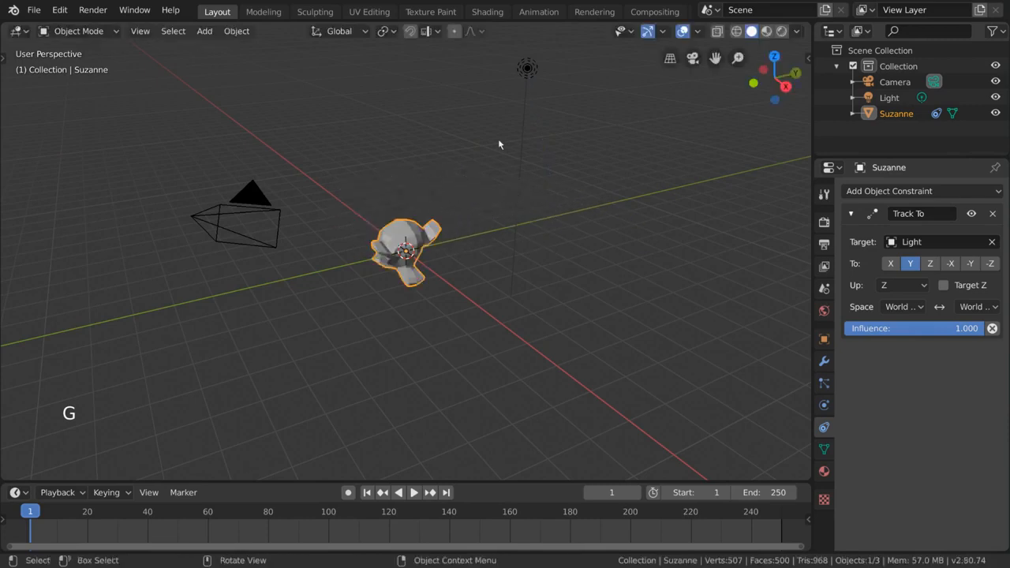
click(527, 68)
key(g)
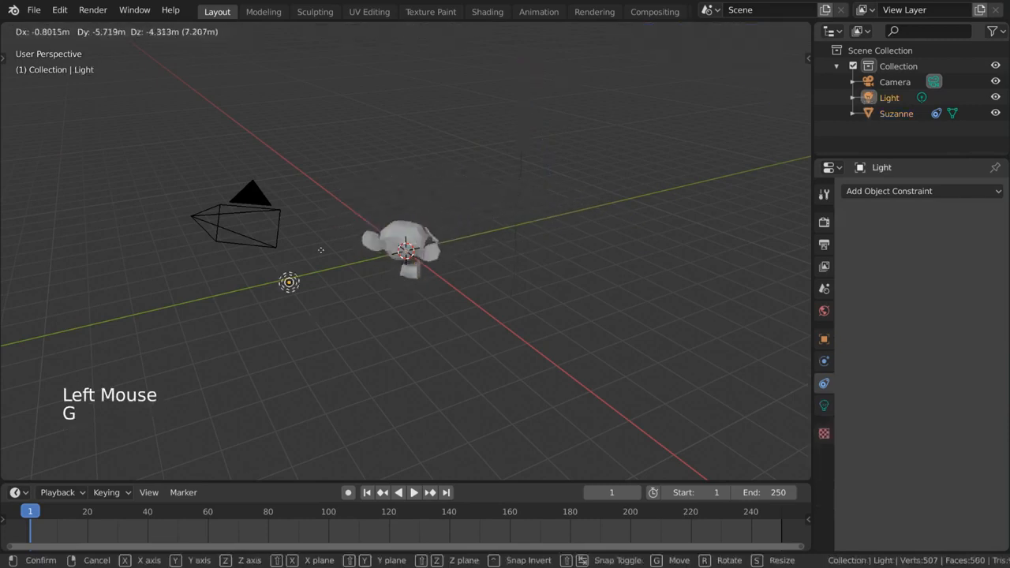
right_click(514, 255)
click(429, 253)
key(g)
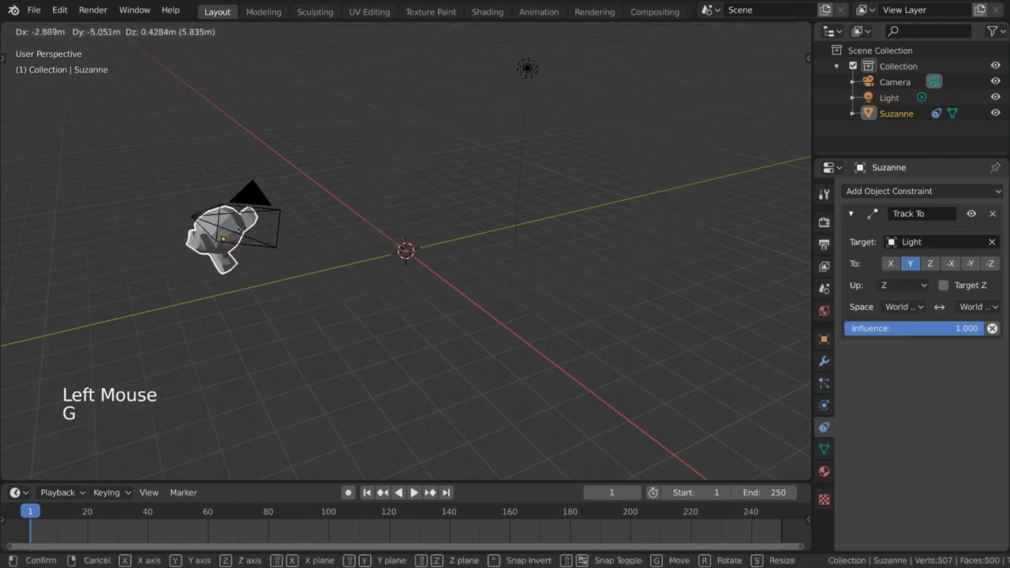
right_click(437, 221)
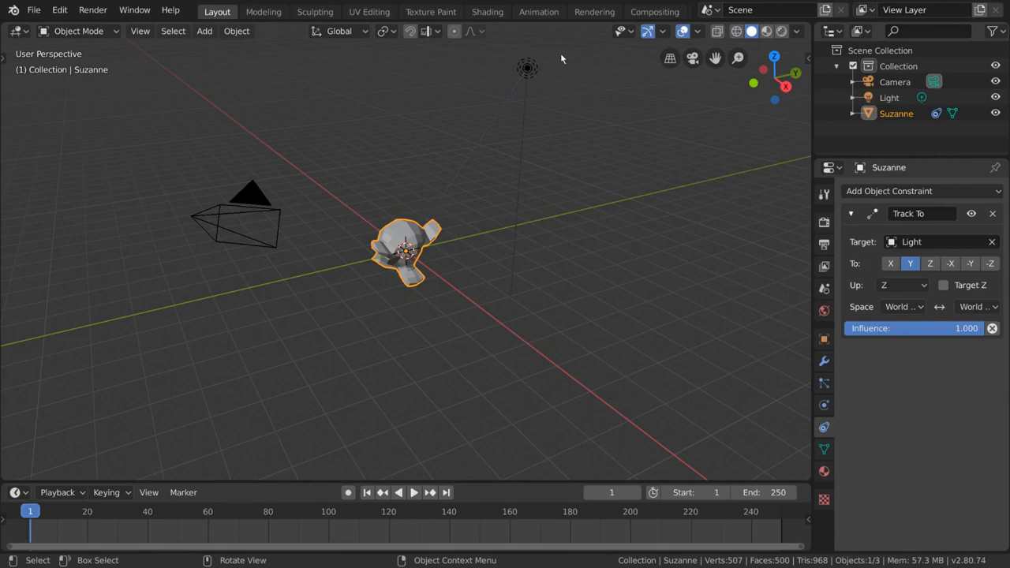
key(g)
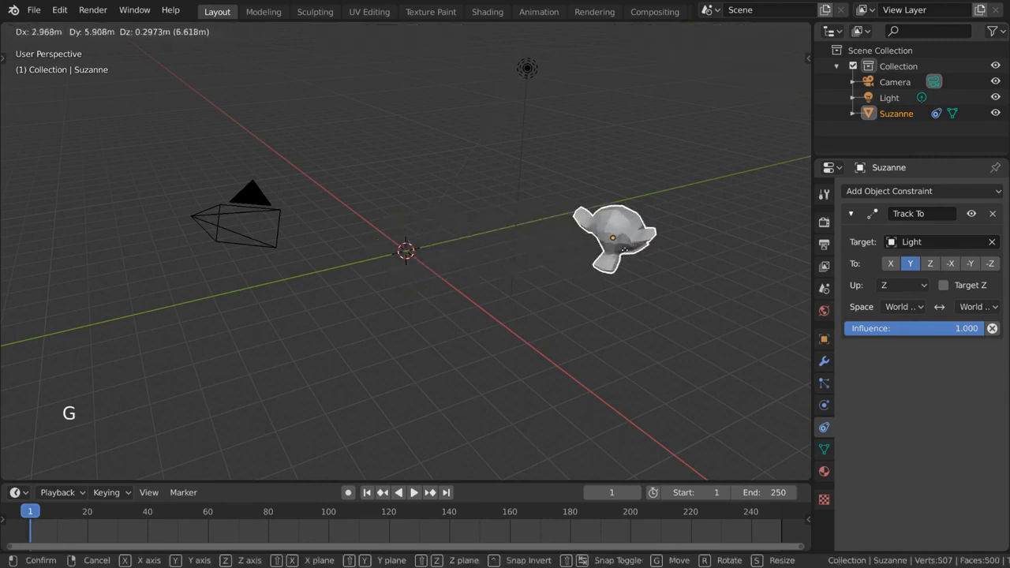
right_click(763, 247)
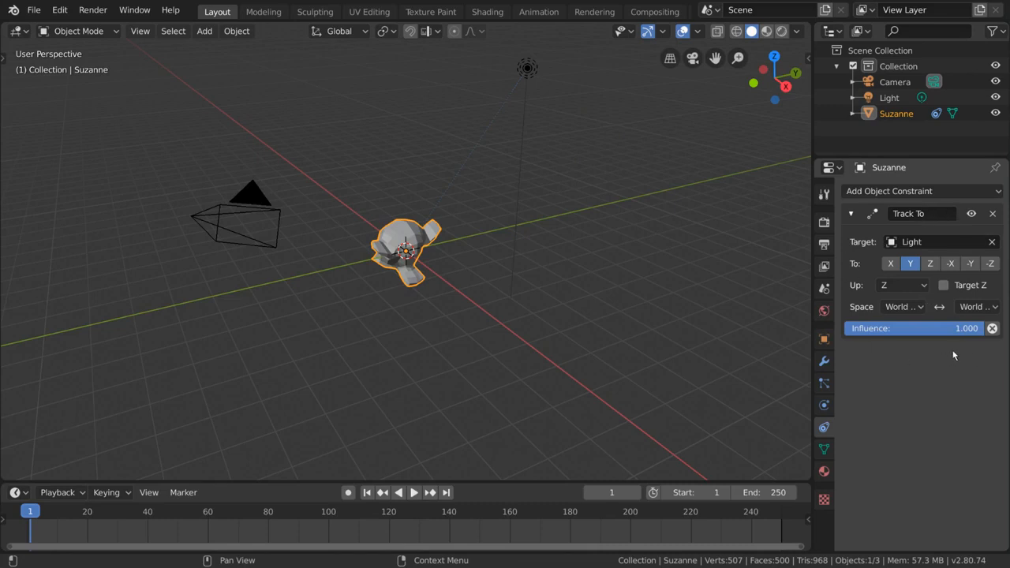
- Try X and Z as the Track To constraint's tracking axis and set it back to Y
click(891, 266)
click(909, 267)
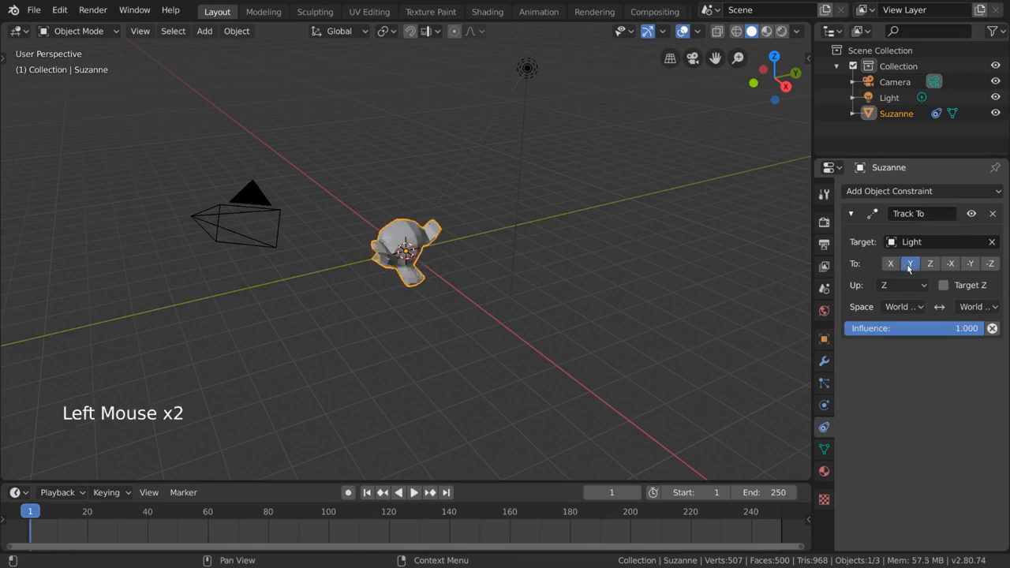
click(931, 269)
click(913, 269)
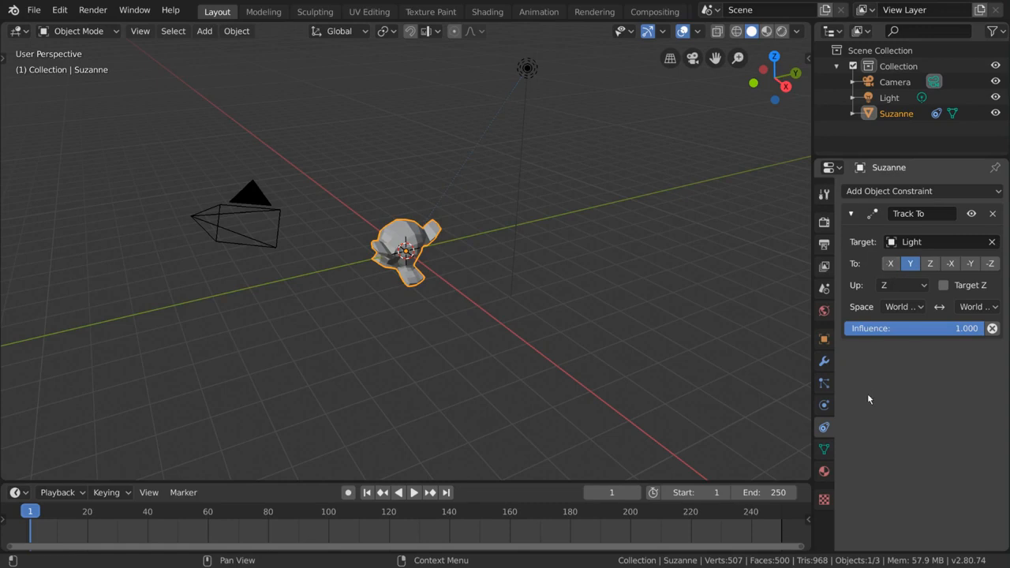
- Turn on the Axis display in the monkey's Viewport Display settings
click(824, 339)
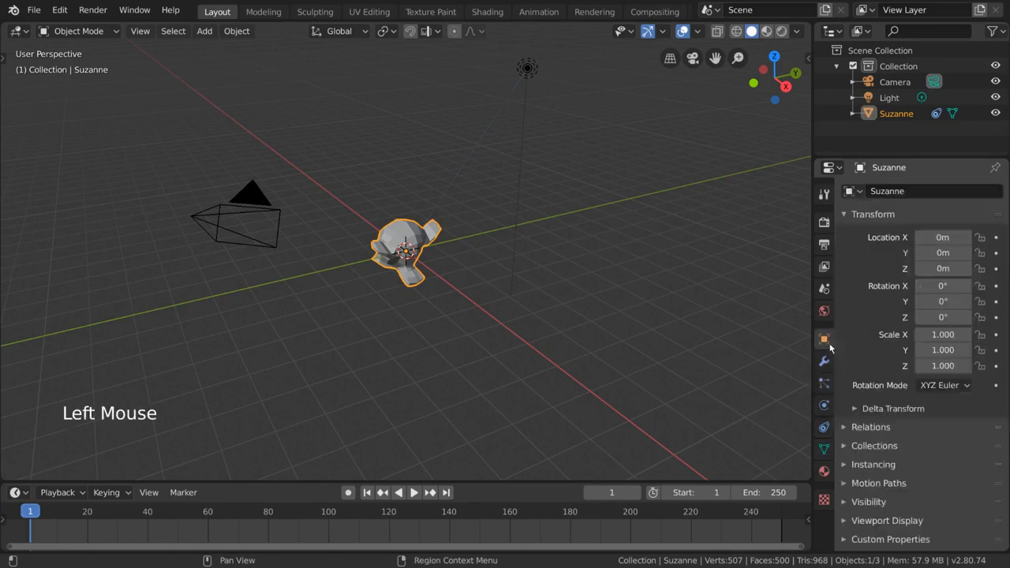
scroll(919, 499, down, 3)
click(926, 523)
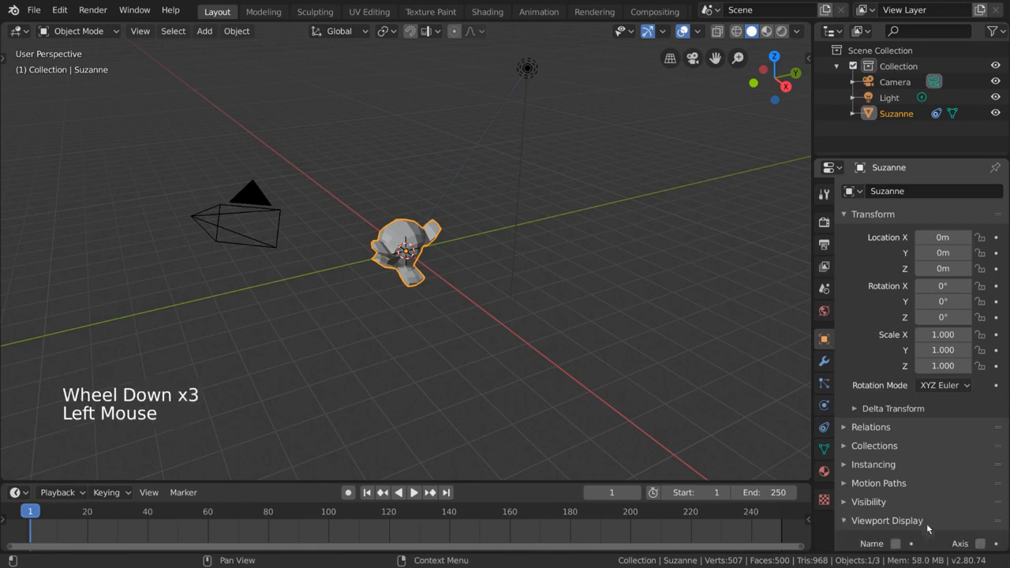
scroll(926, 466, down, 9)
scroll(926, 439, down, 2)
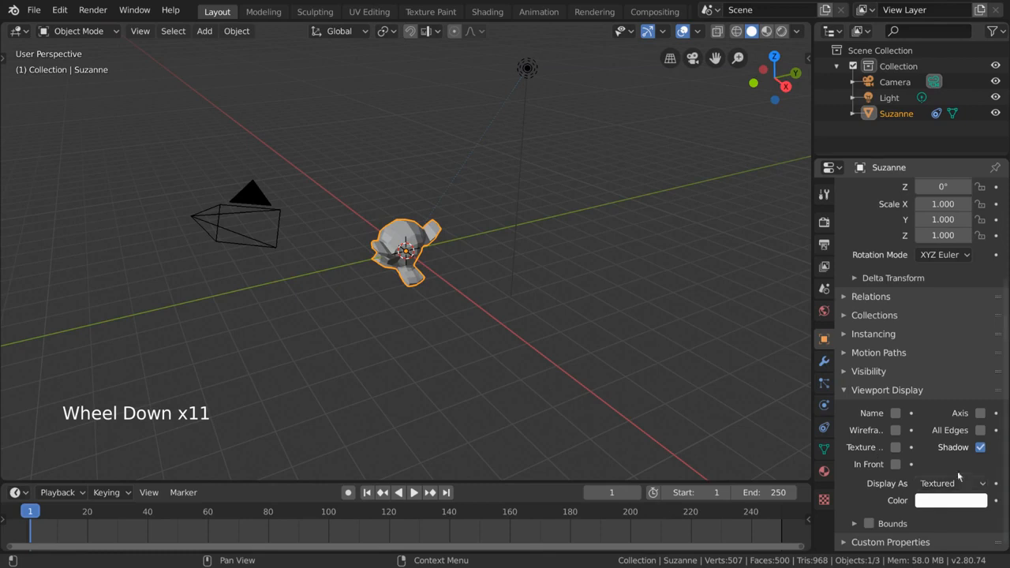
click(980, 413)
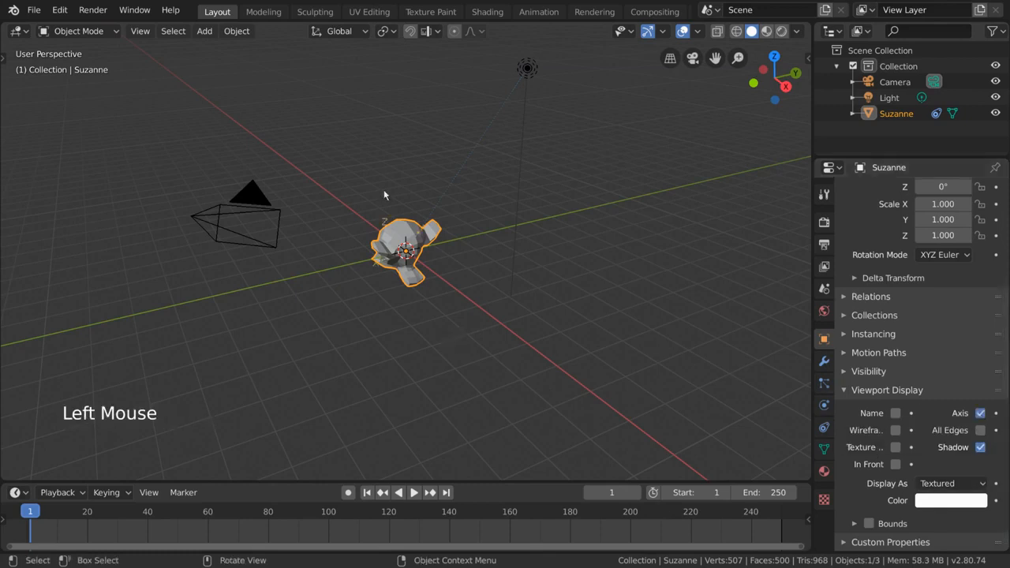
scroll(443, 278, up, 2)
middle_drag(443, 279, 600, 310)
scroll(509, 273, down, 2)
scroll(600, 309, up, 1)
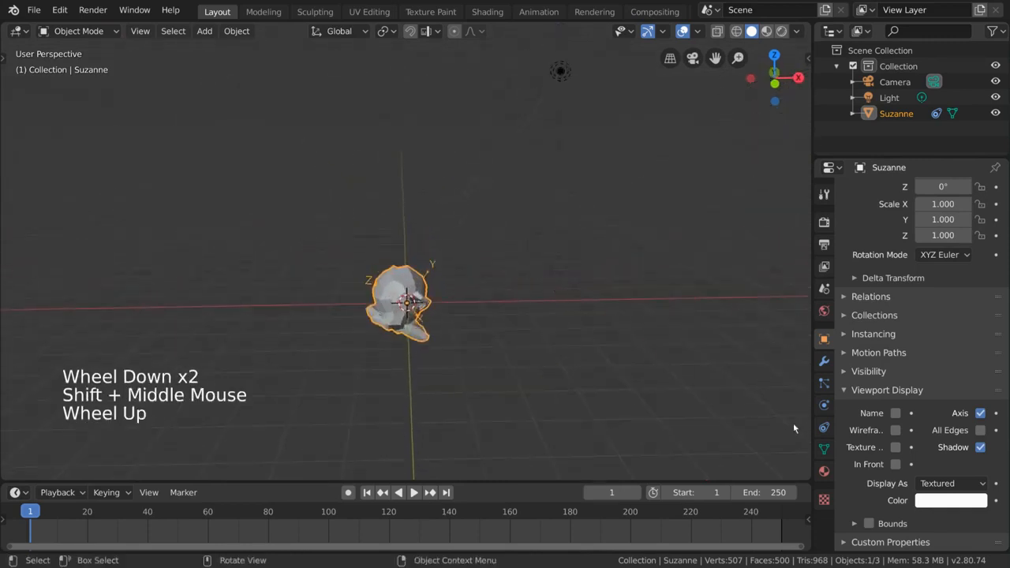
- Bring up the monkey's constraint settings again and move the monkey upward, above the grid near the Light
click(824, 427)
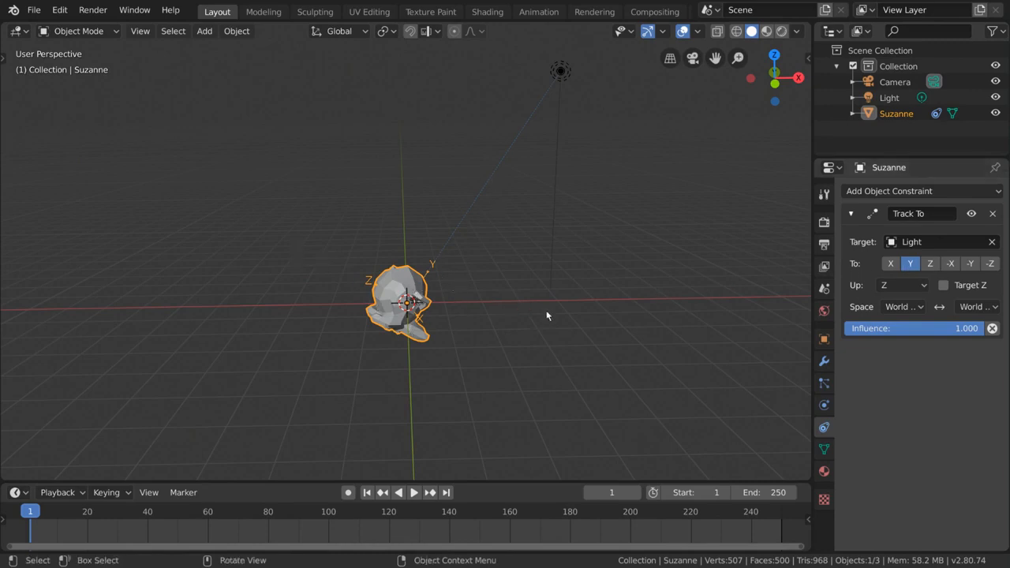
middle_drag(547, 316, 548, 315)
key(g)
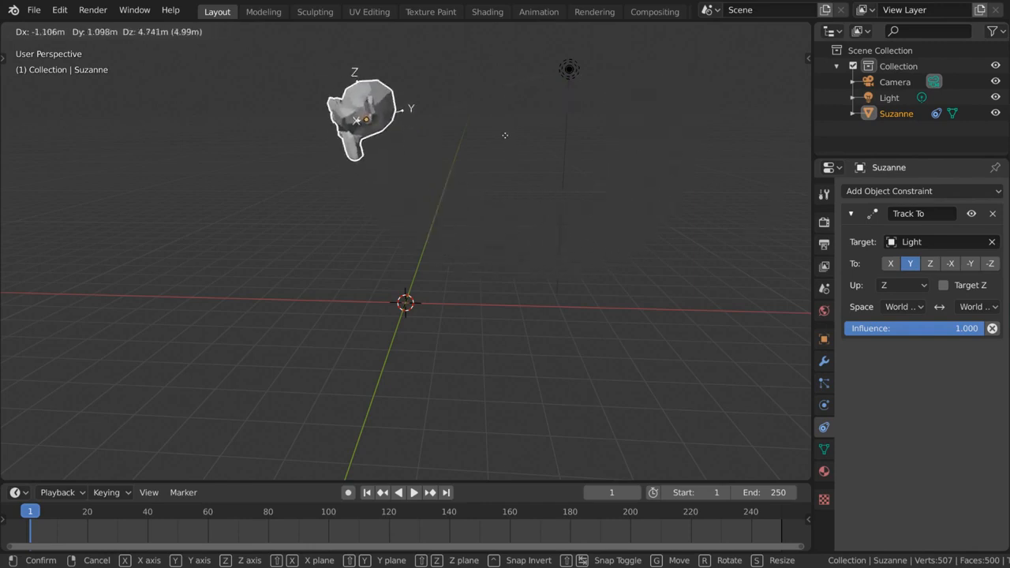
click(521, 181)
shift+middle_drag(573, 174, 559, 232)
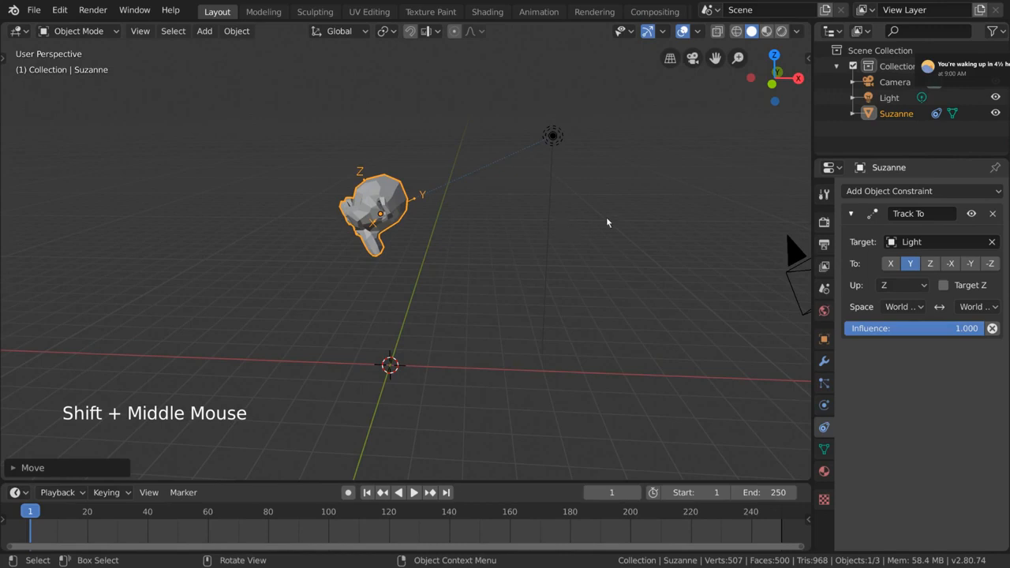
- Set the Track To constraint's tracking axis to -Y and move the monkey farther back in the horizontal plane with Z locked
click(971, 265)
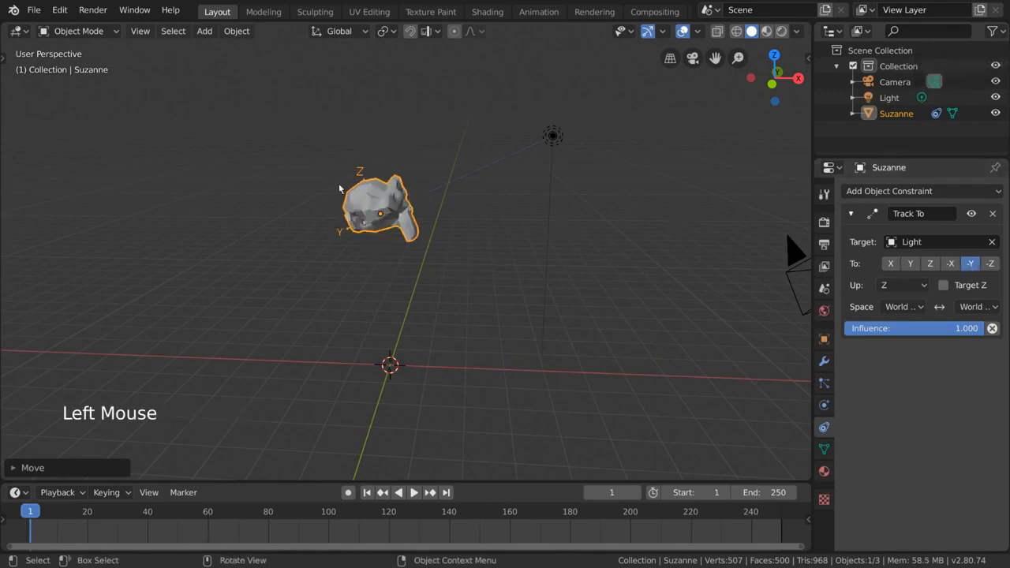
key(g)
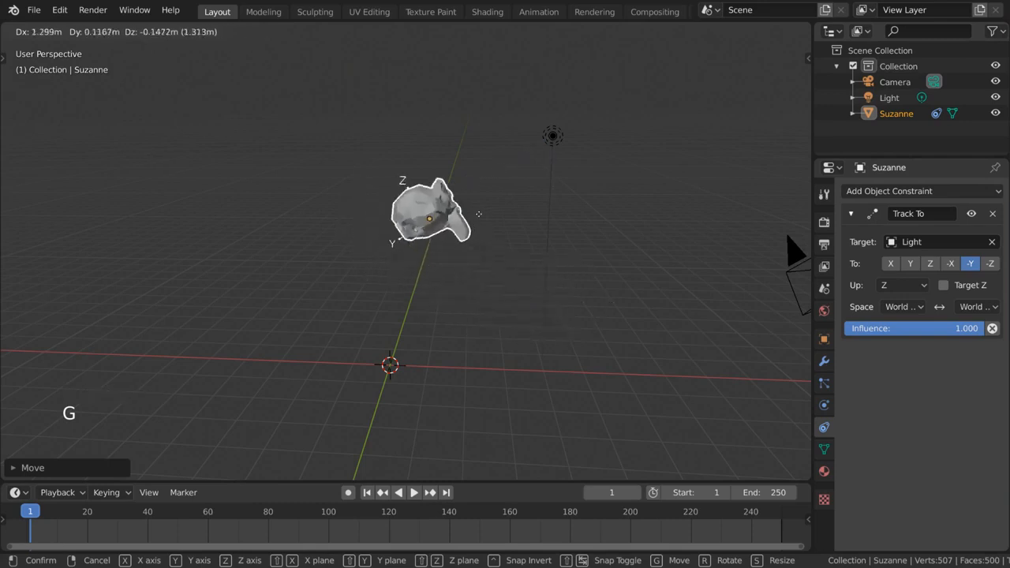
key(g)
key(shift+z)
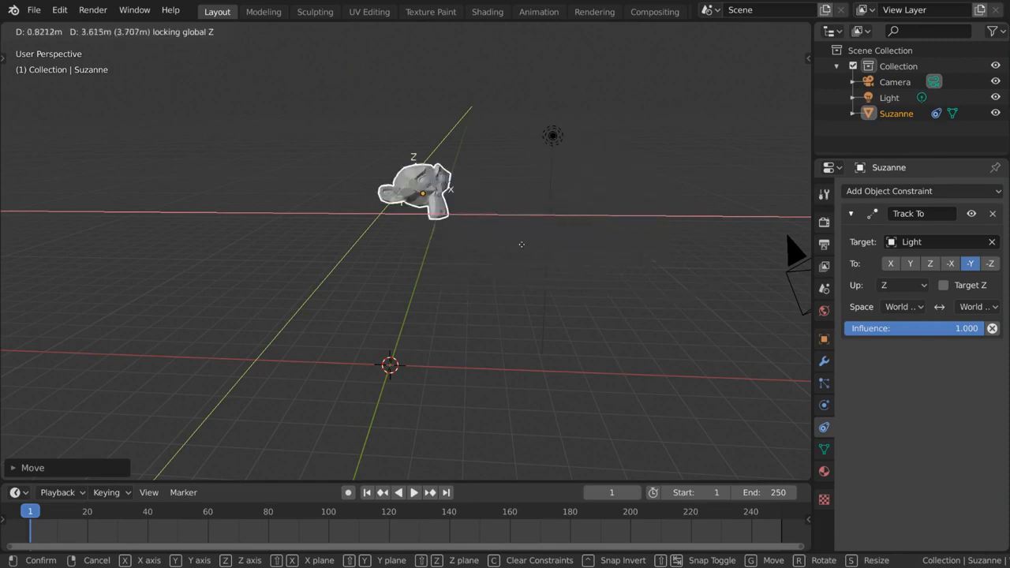
click(525, 244)
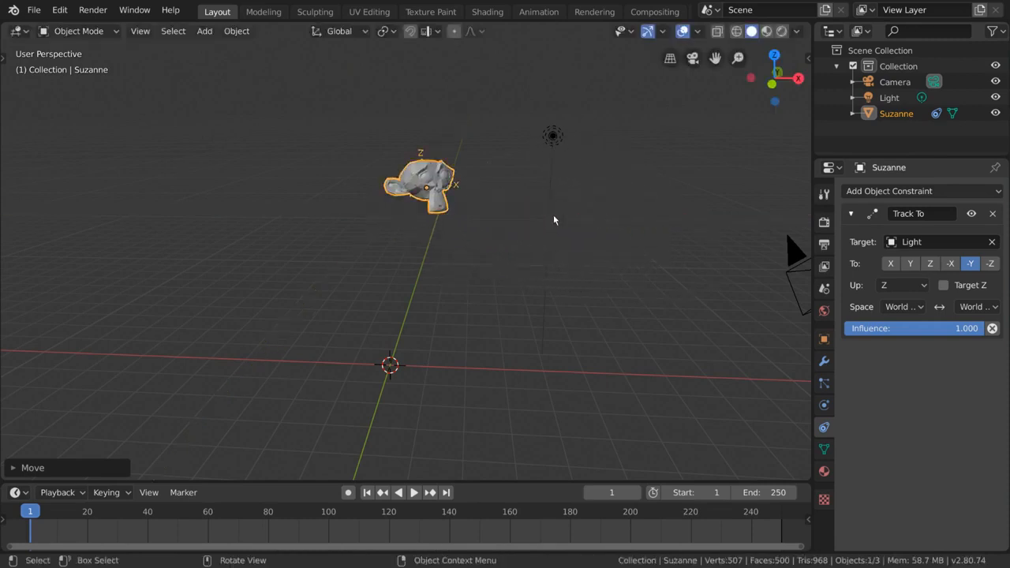
- Clear the monkey's location and replace its Track To constraint with a Locked Track constraint targeting the Light
click(993, 214)
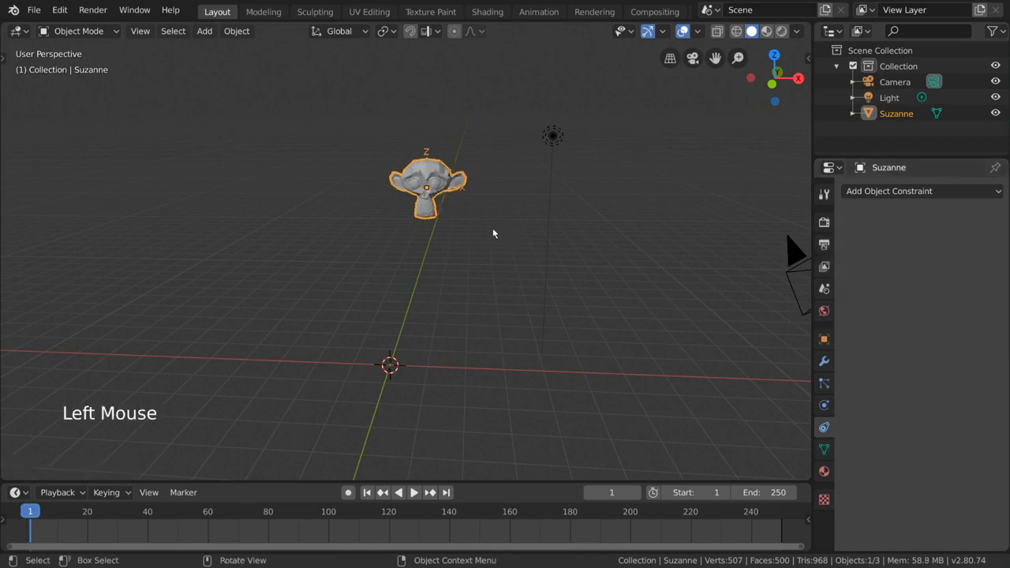
key(alt+g)
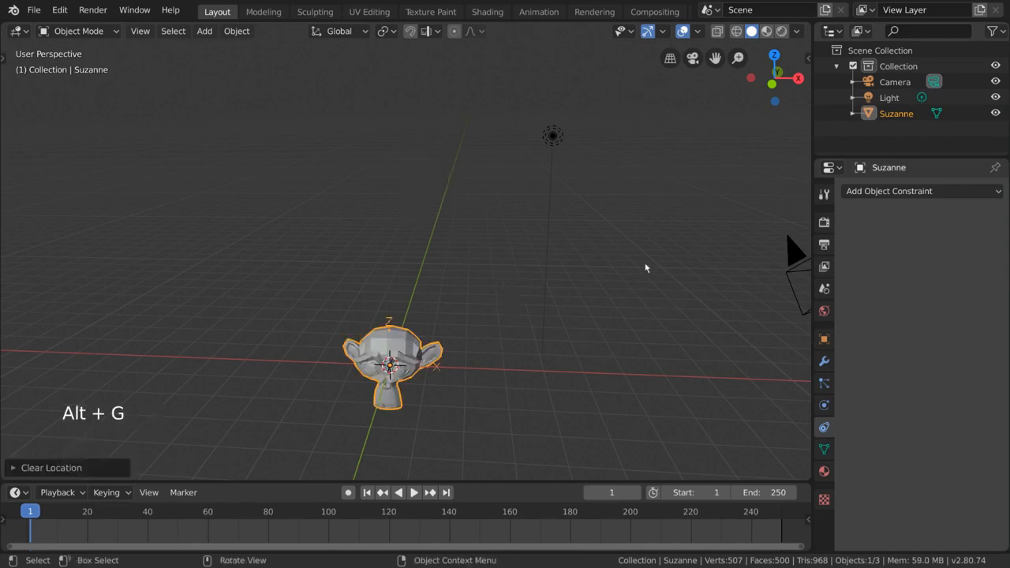
click(925, 194)
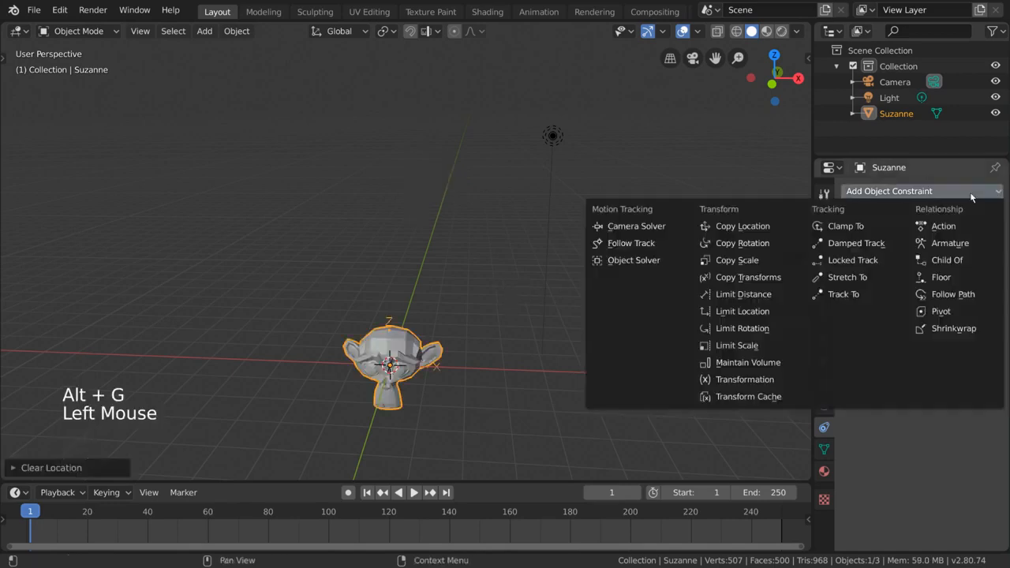
click(900, 267)
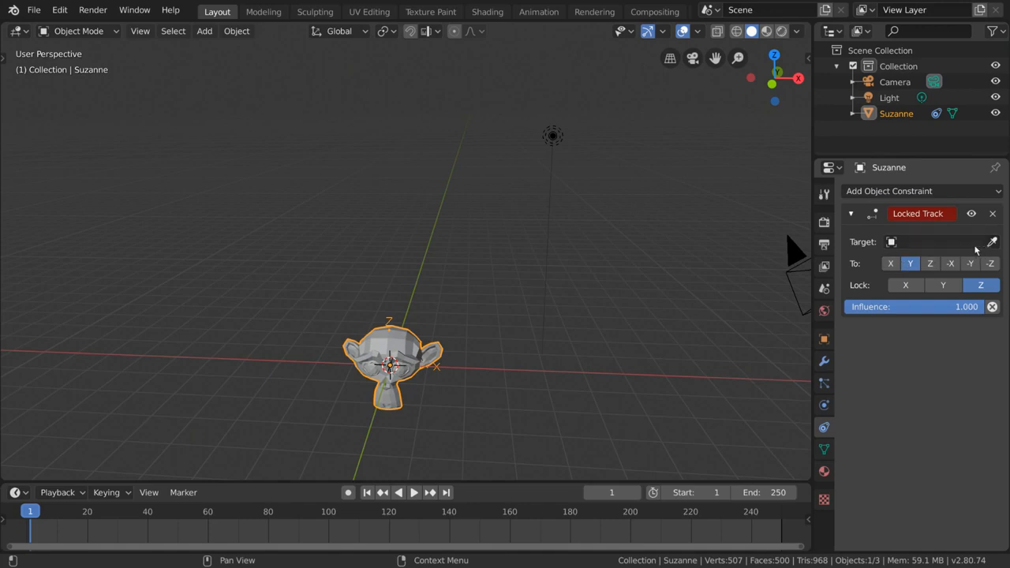
click(943, 242)
click(923, 278)
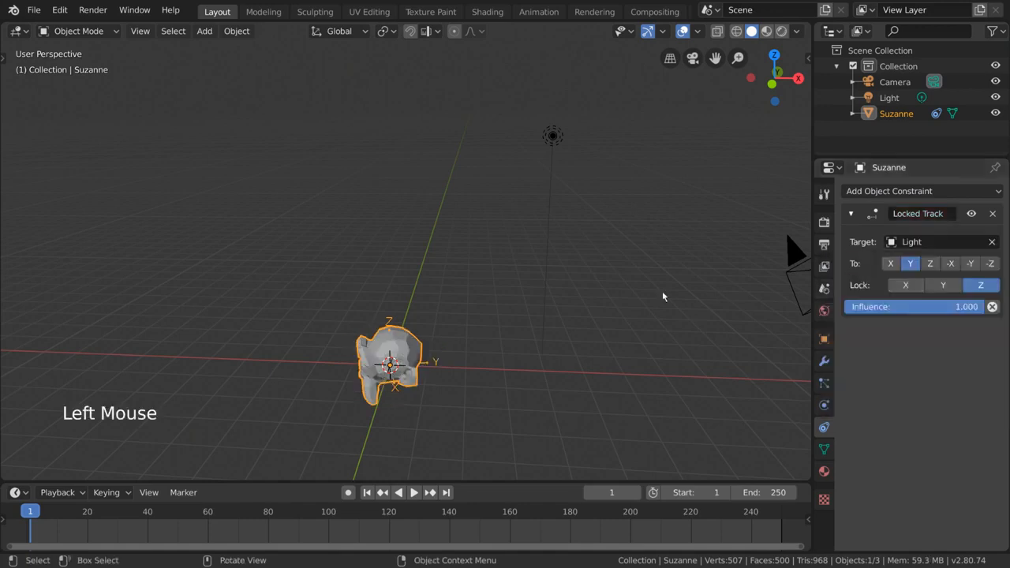
- Raise the monkey toward the Light's height, then move it around in the horizontal plane to test Locked Track
key(g)
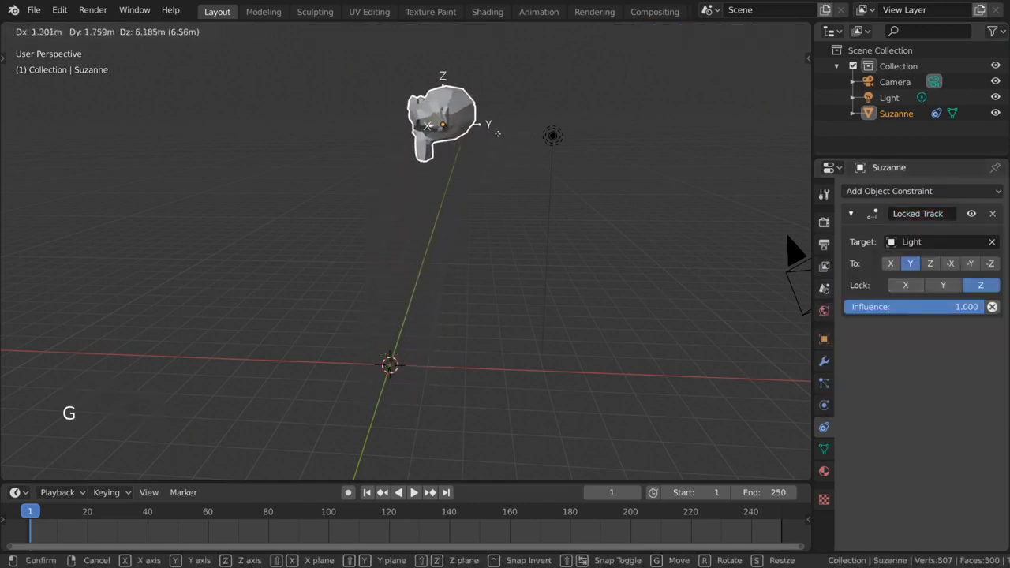
click(503, 244)
key(g)
key(z)
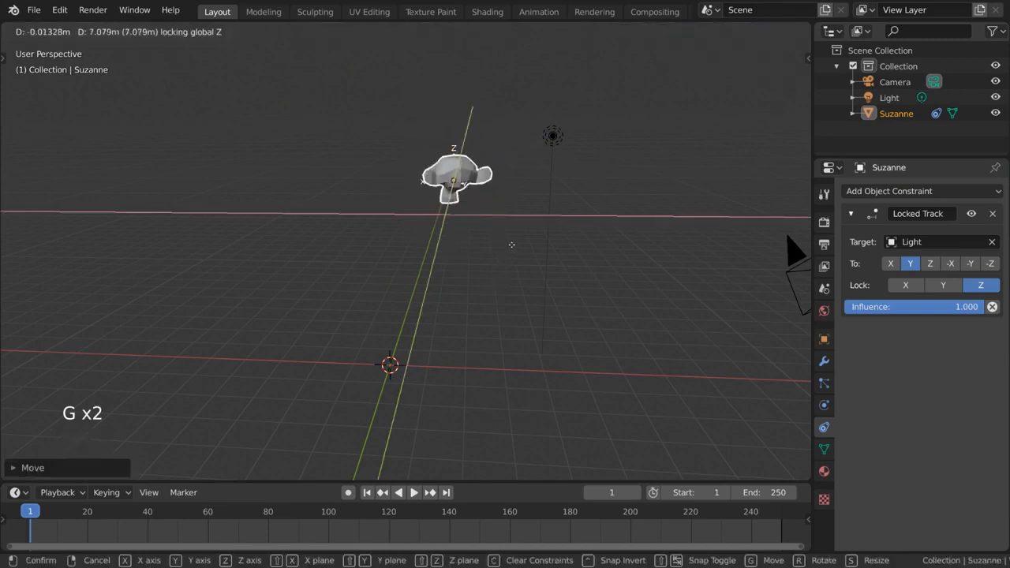
click(714, 292)
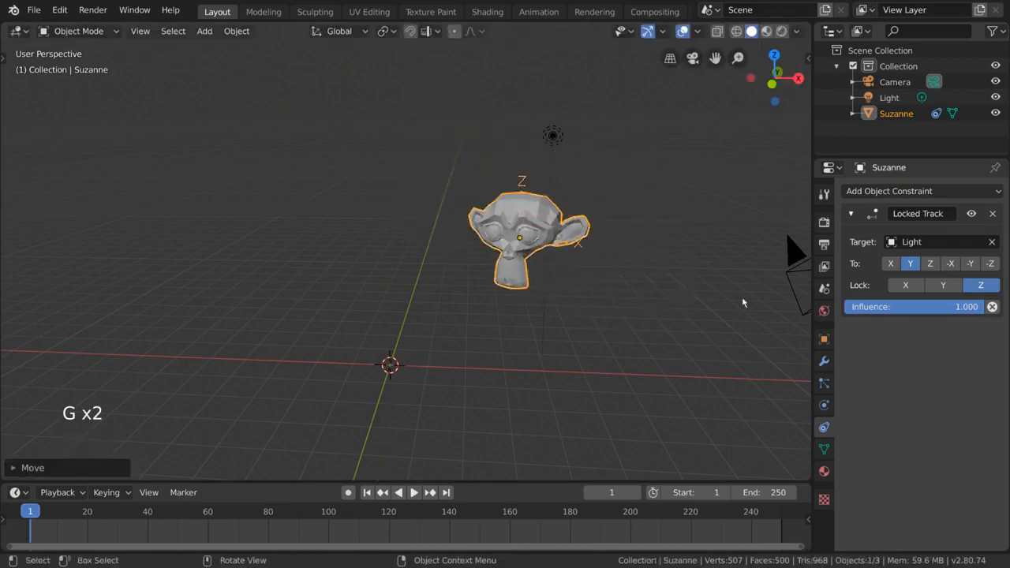
- Set Locked Track's tracking axis to -Y and move the monkey around the Light, both horizontally and along Z
click(970, 264)
key(g)
key(shift+z)
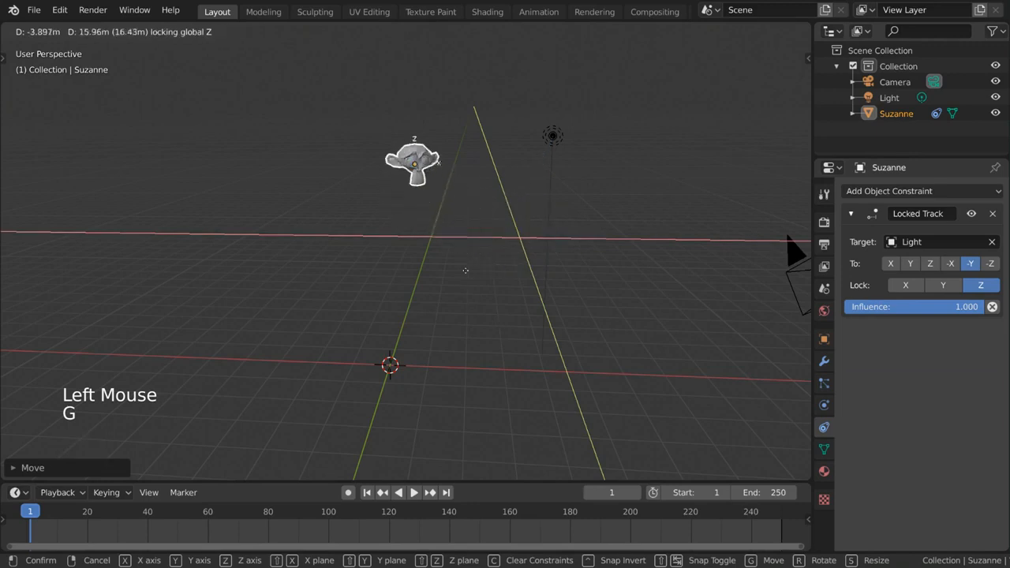
click(663, 332)
key(g)
key(z)
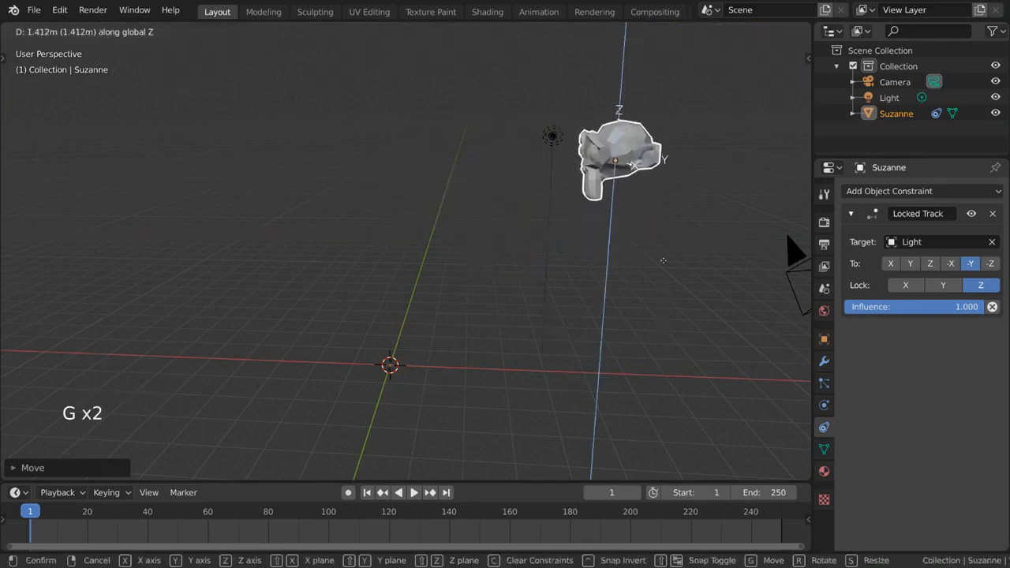
click(662, 380)
key(g)
click(704, 368)
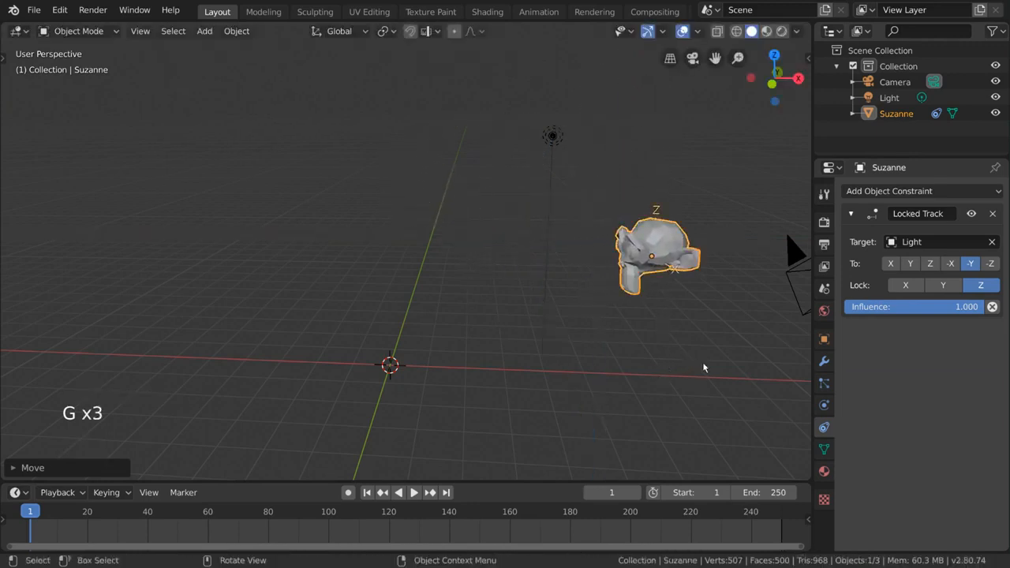
- Set Locked Track's lock axis to X and move the monkey across to the other side of the Light
click(908, 286)
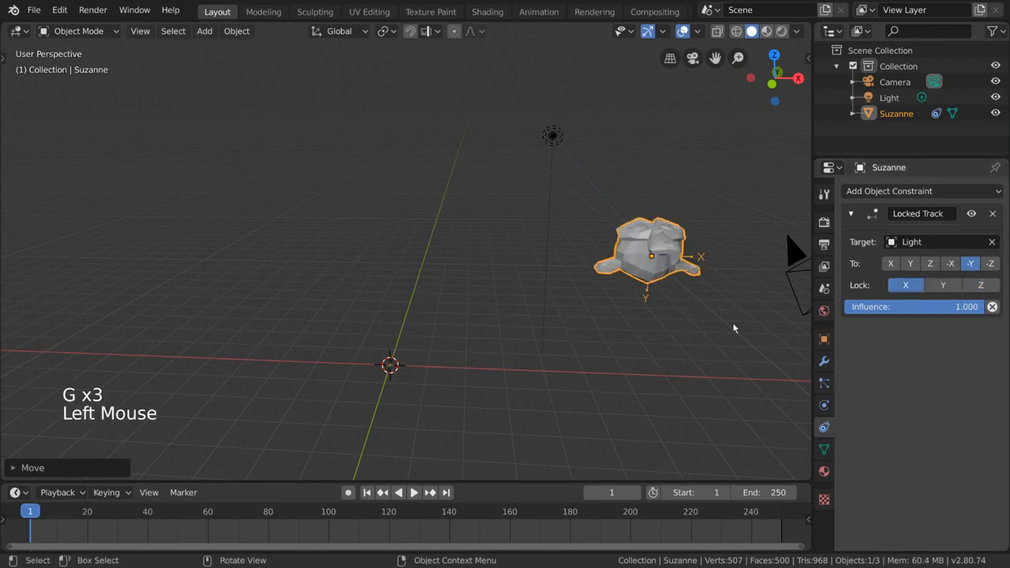
key(g)
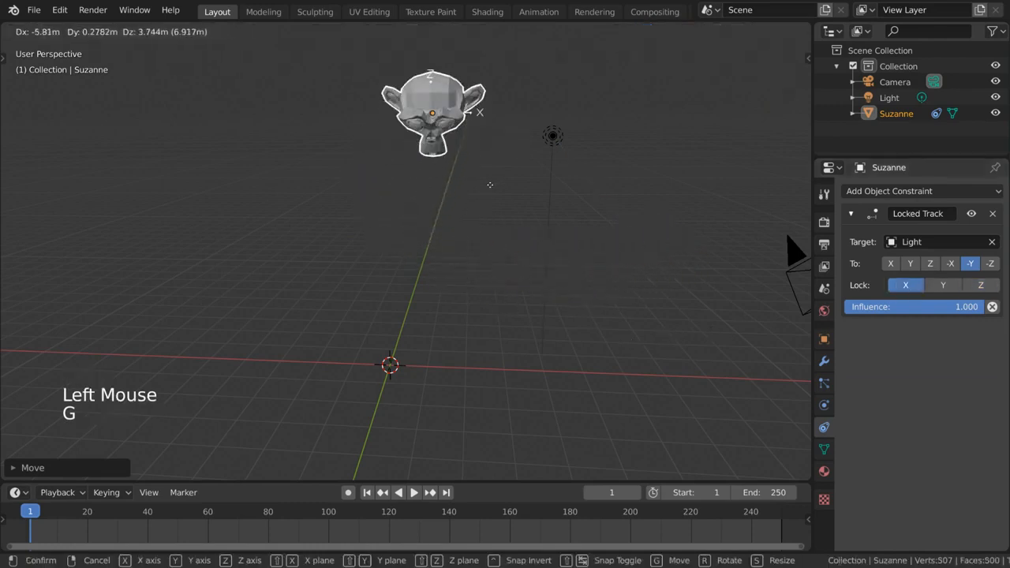
click(491, 213)
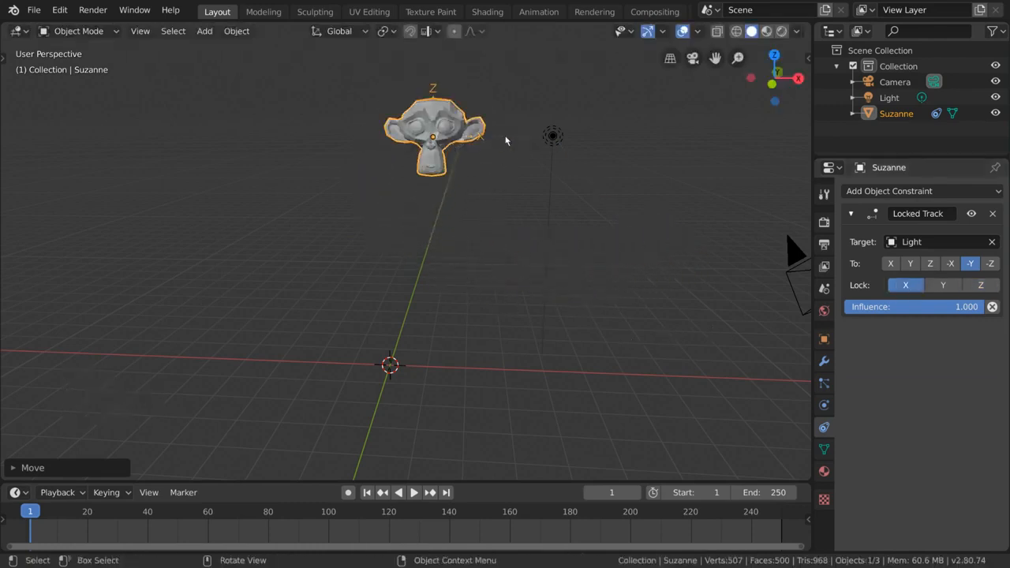
- Replace the monkey's Locked Track constraint with a Stretch To constraint targeting the Light
click(992, 213)
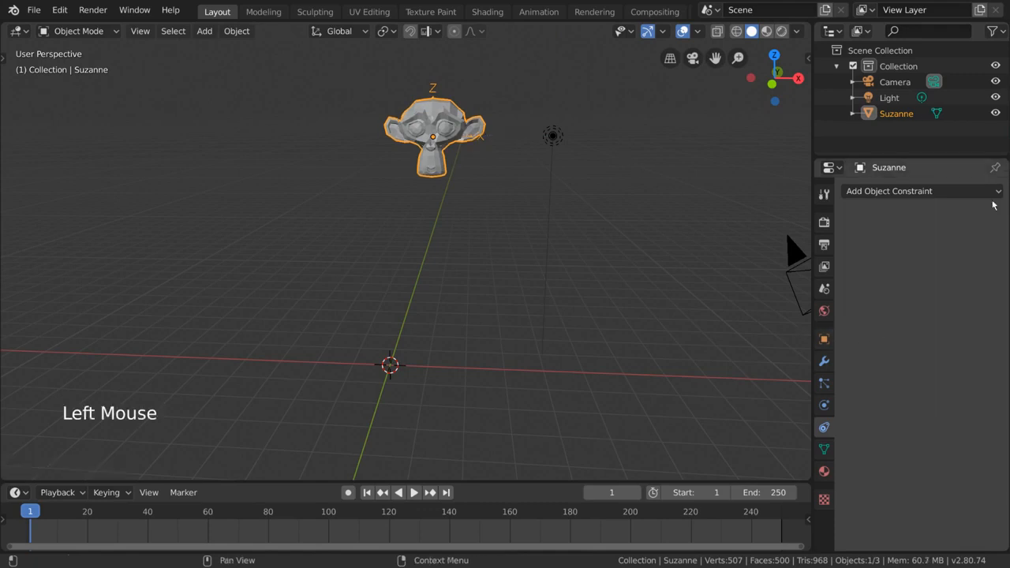
click(947, 191)
click(856, 275)
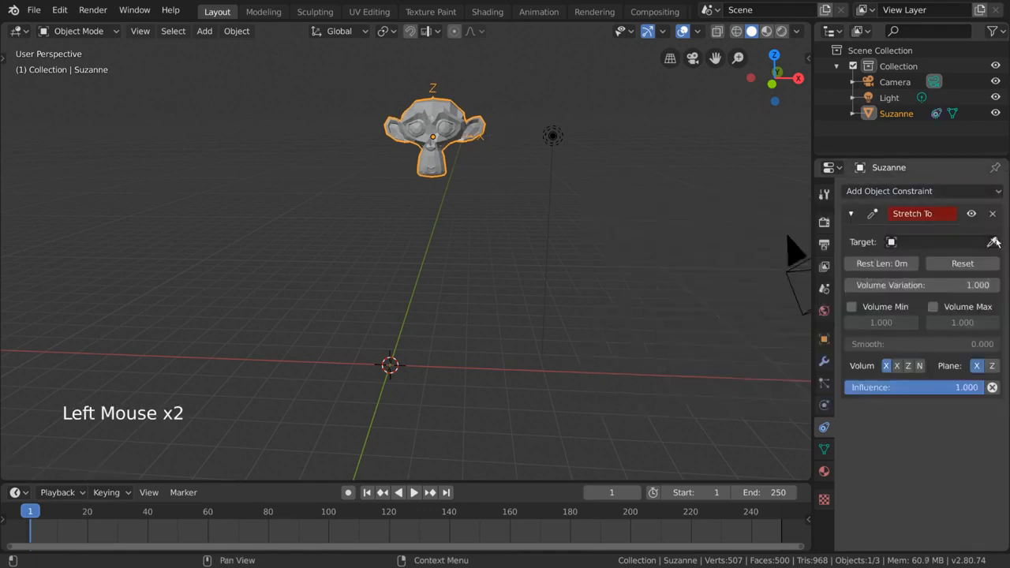
click(994, 241)
click(554, 147)
- Test Stretch To by moving the monkey away from the Light, then bring it back right beside the Light
key(g)
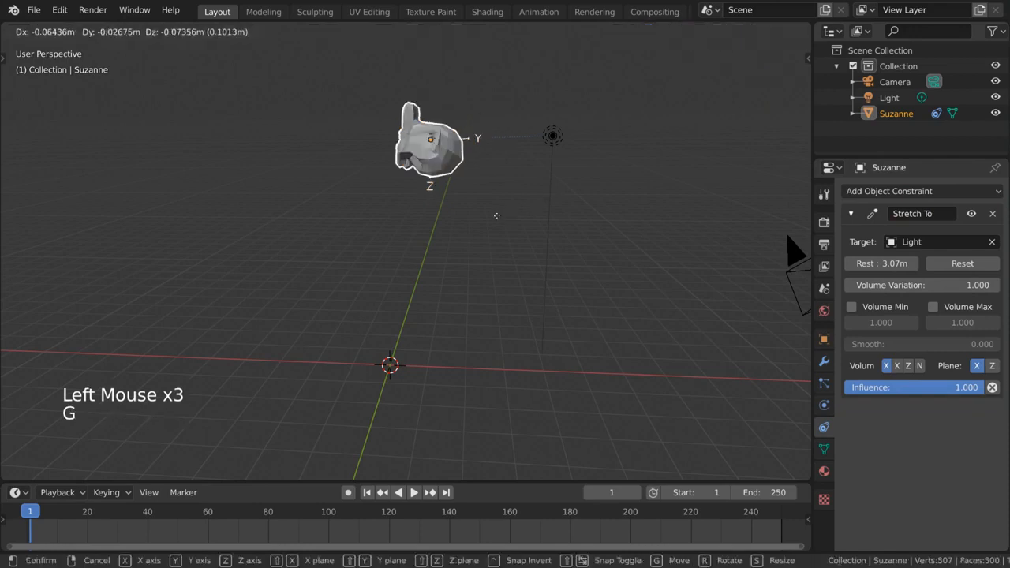
click(405, 268)
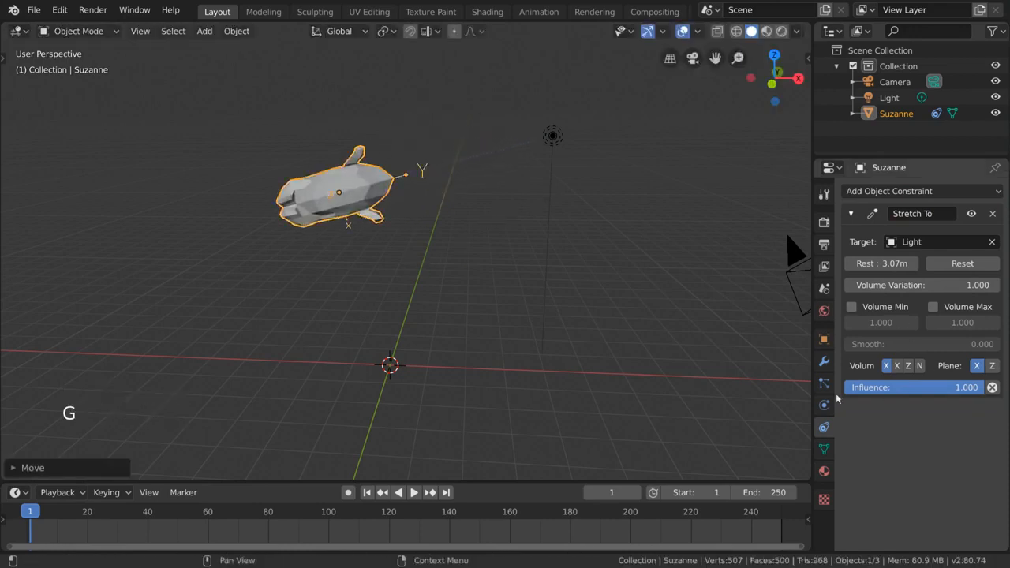
key(g)
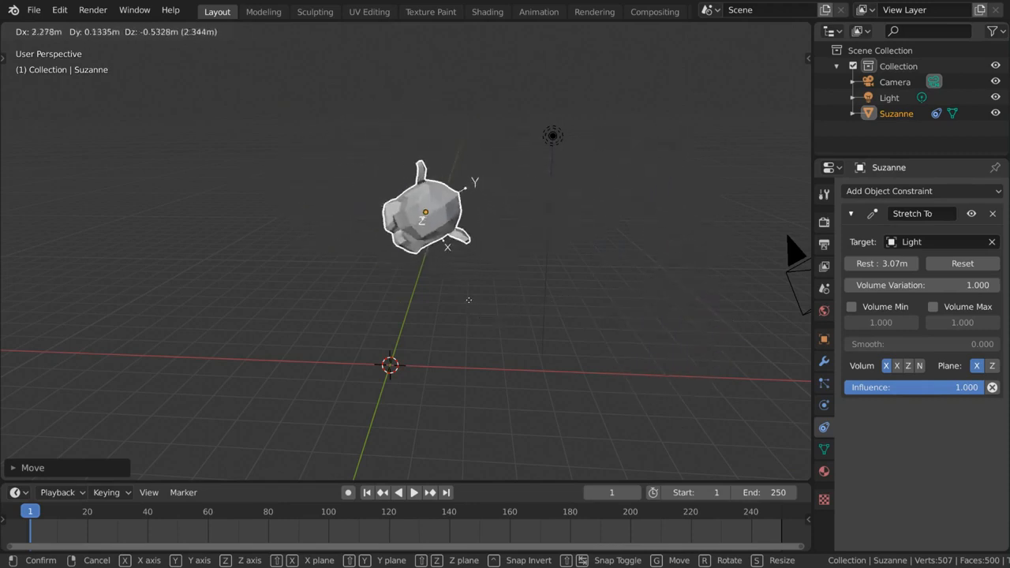
right_click(499, 246)
key(g)
right_click(564, 226)
key(g)
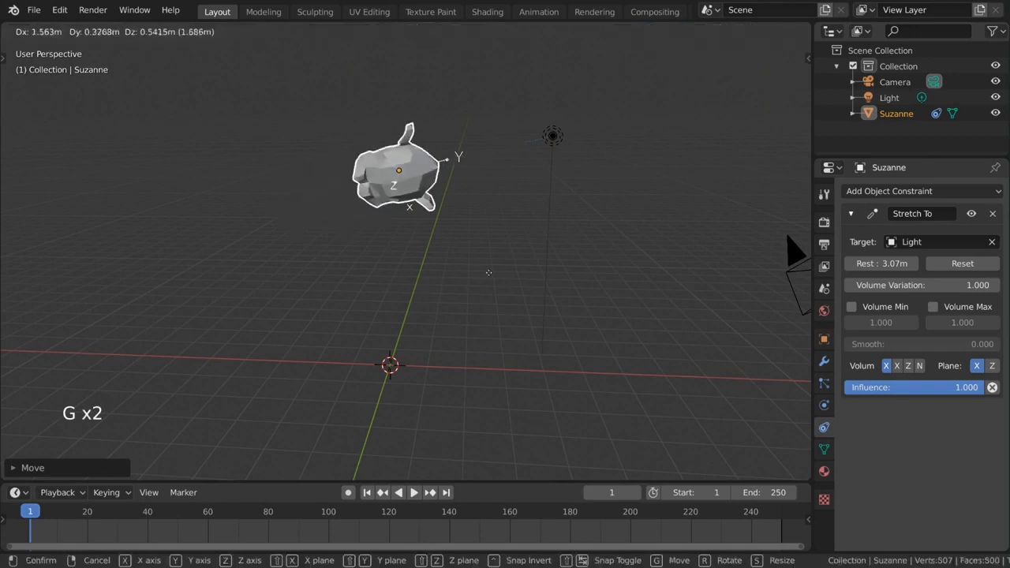
click(576, 229)
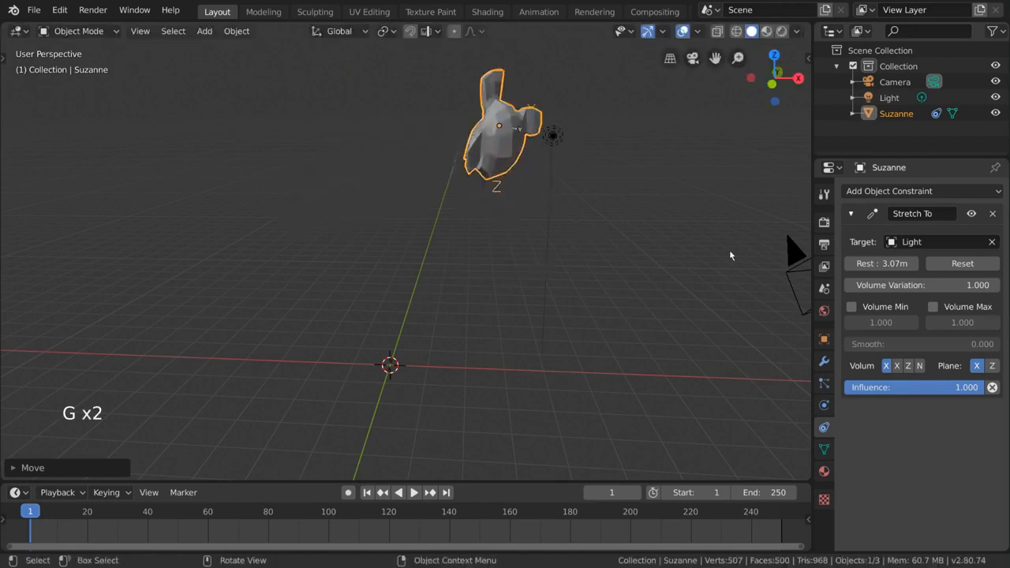
- Reset Stretch To's rest length at several distances from the Light, moving the monkey between resets
click(943, 264)
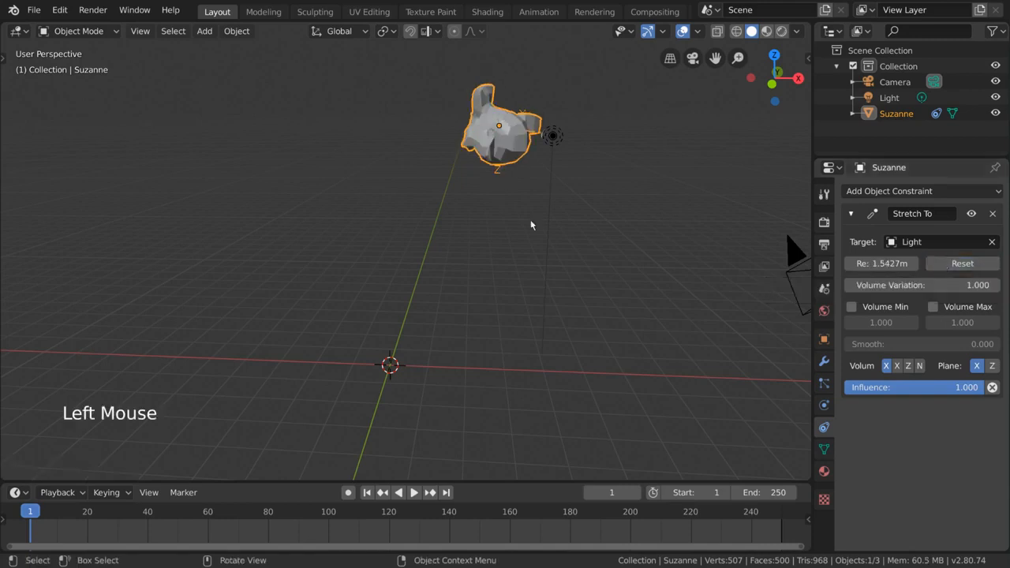
key(g)
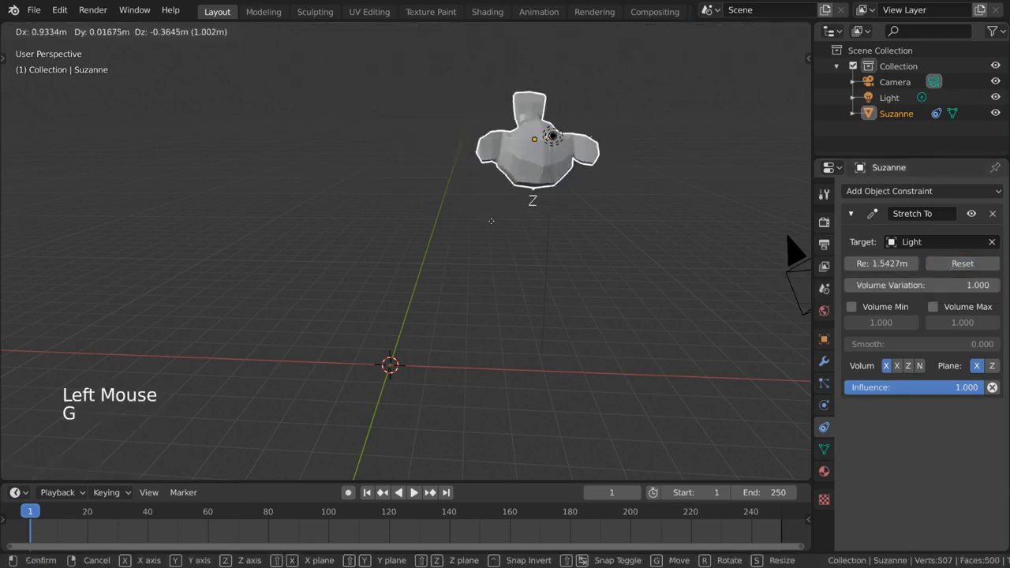
click(309, 329)
click(951, 264)
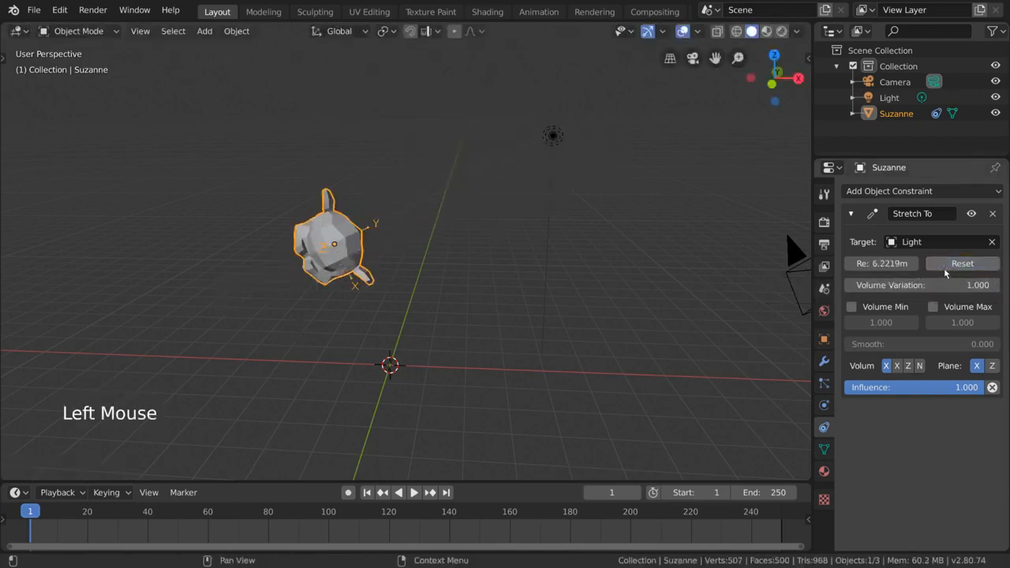
key(g)
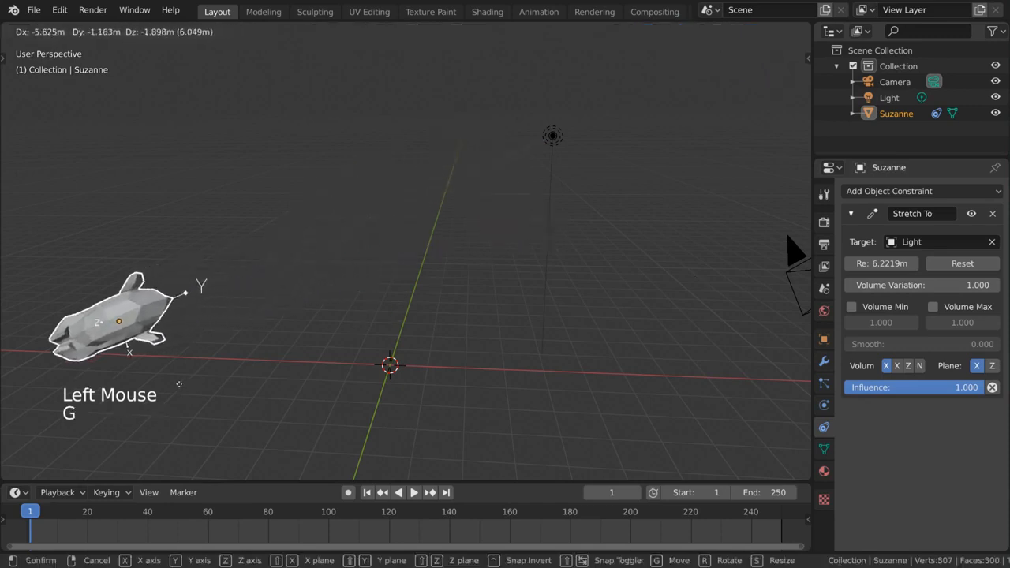
click(485, 259)
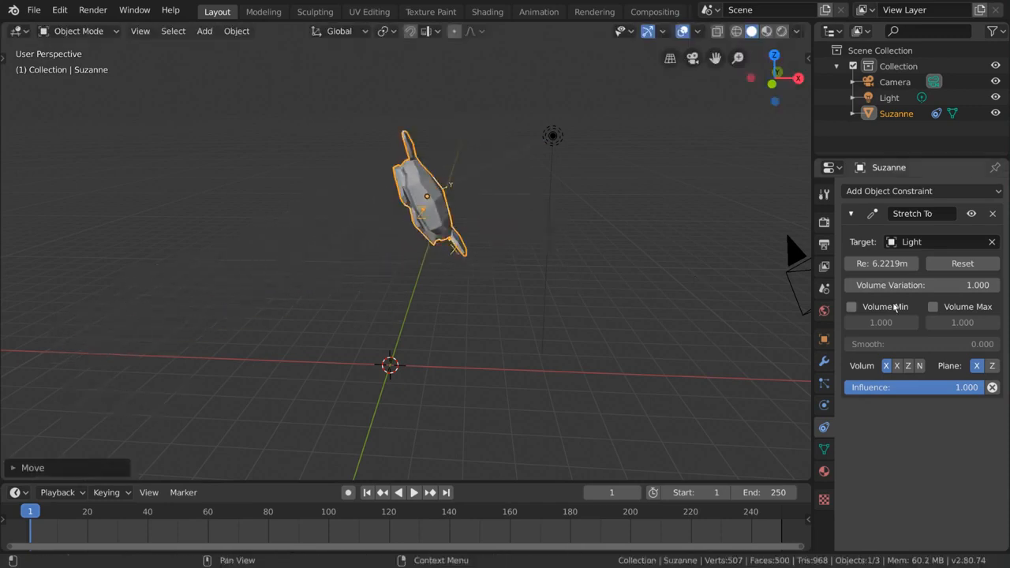
click(986, 270)
- Set Stretch To's Volume Variation to 0 and move the monkey away from and back toward the Light
double_click(930, 286)
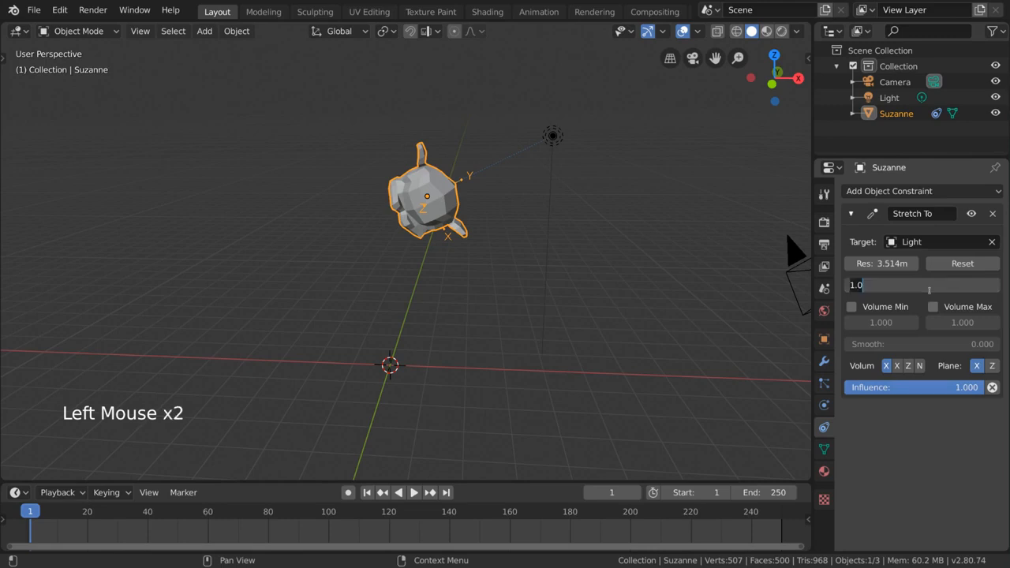
text(0)
key(Return)
key(g)
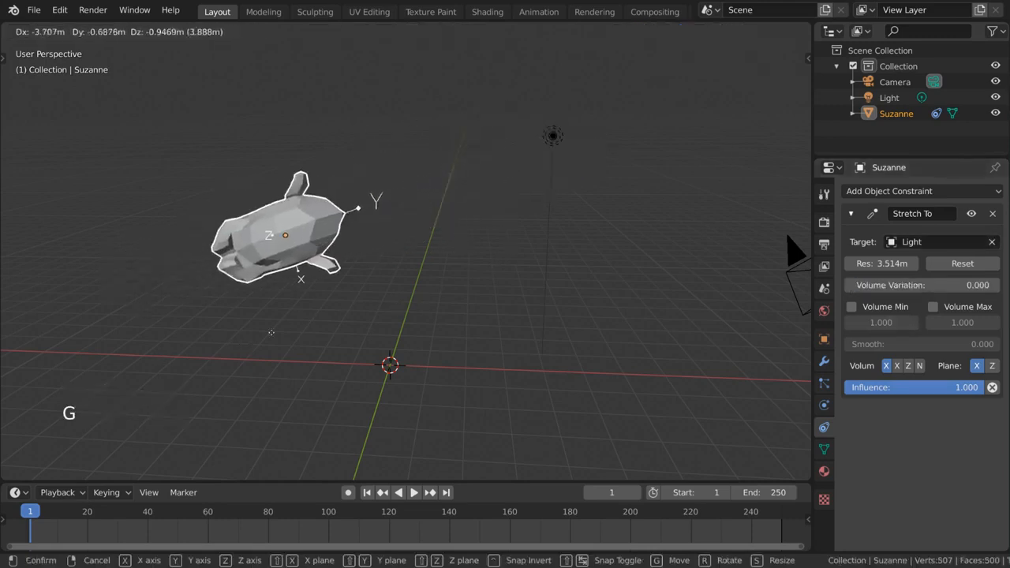
click(418, 269)
- Set Stretch To's Volume Variation back to 1 and move the monkey toward the Light and away again
click(863, 286)
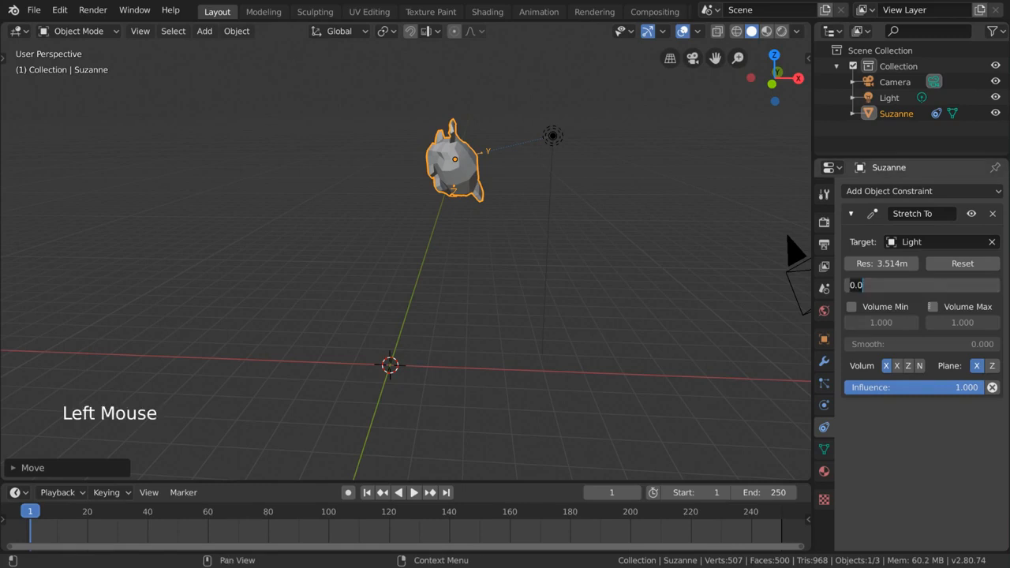
key(Escape)
key(g)
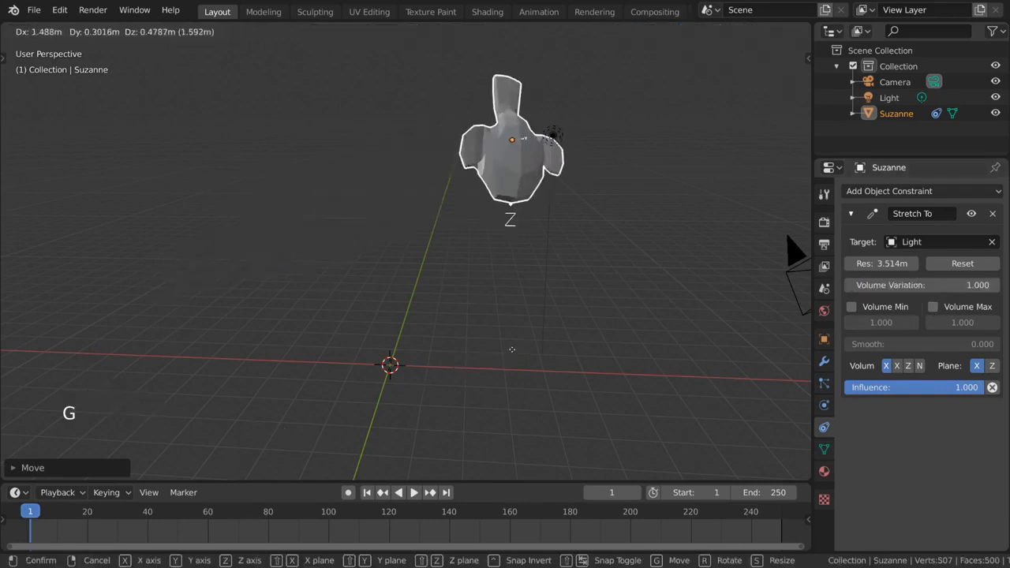
click(389, 426)
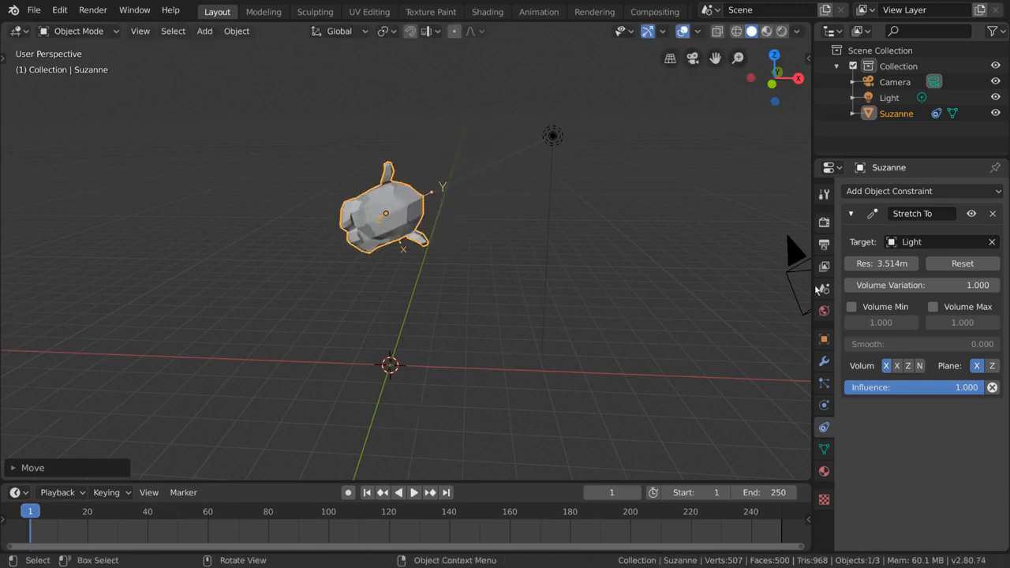
- Replace the monkey's Stretch To constraint with a Damped Track constraint targeting the Light
click(993, 213)
click(980, 193)
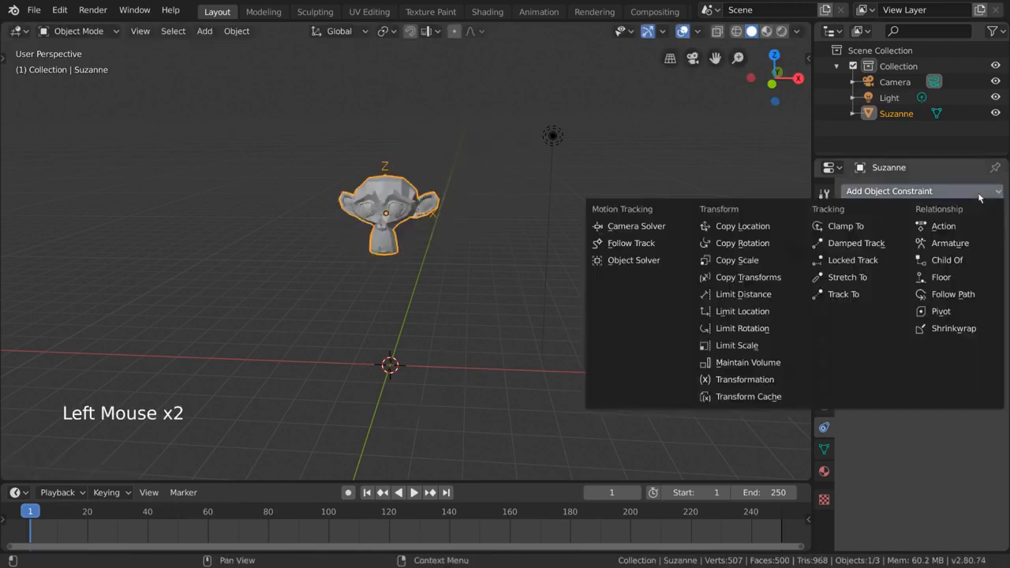
click(888, 239)
click(992, 241)
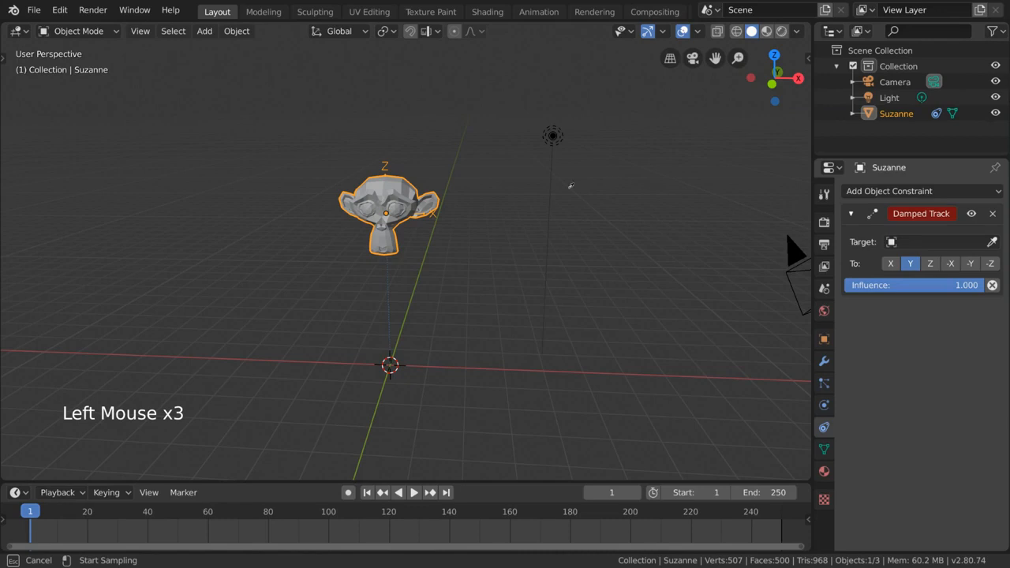
click(549, 190)
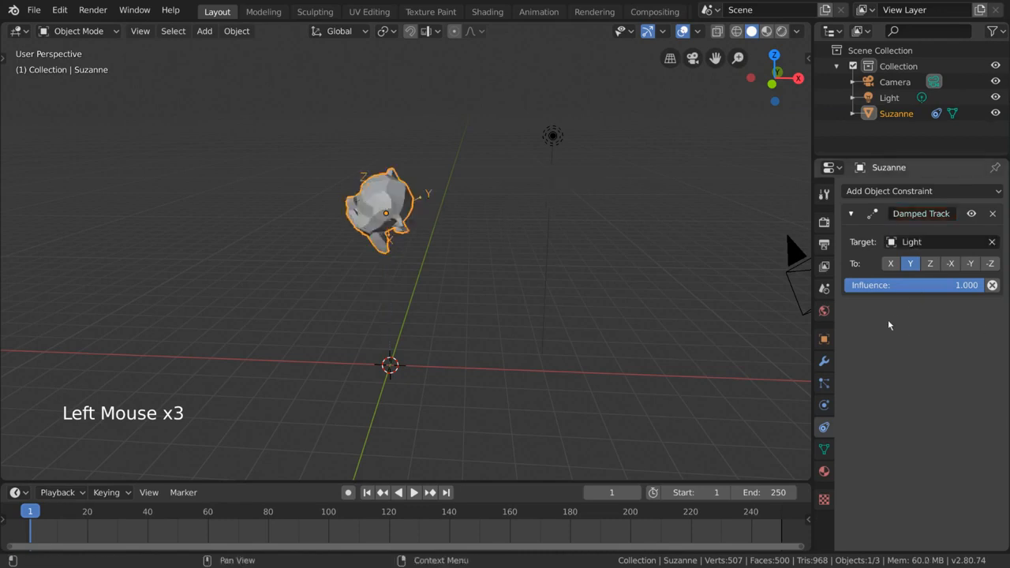
- Test Damped Track by moving the monkey around the scene, first tracking along Y and again with the To axis set to -Y
key(g)
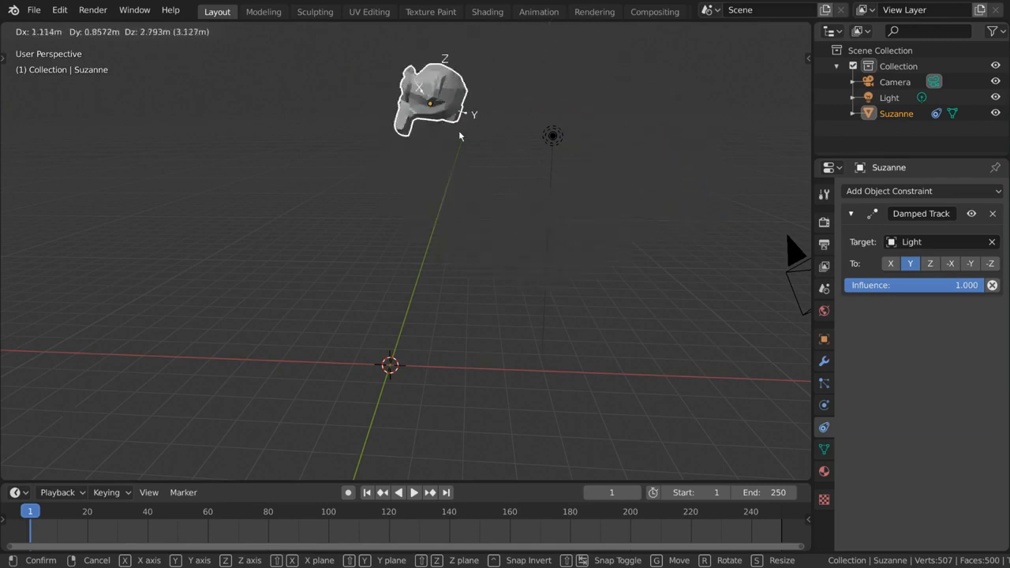
click(482, 140)
click(967, 267)
key(g)
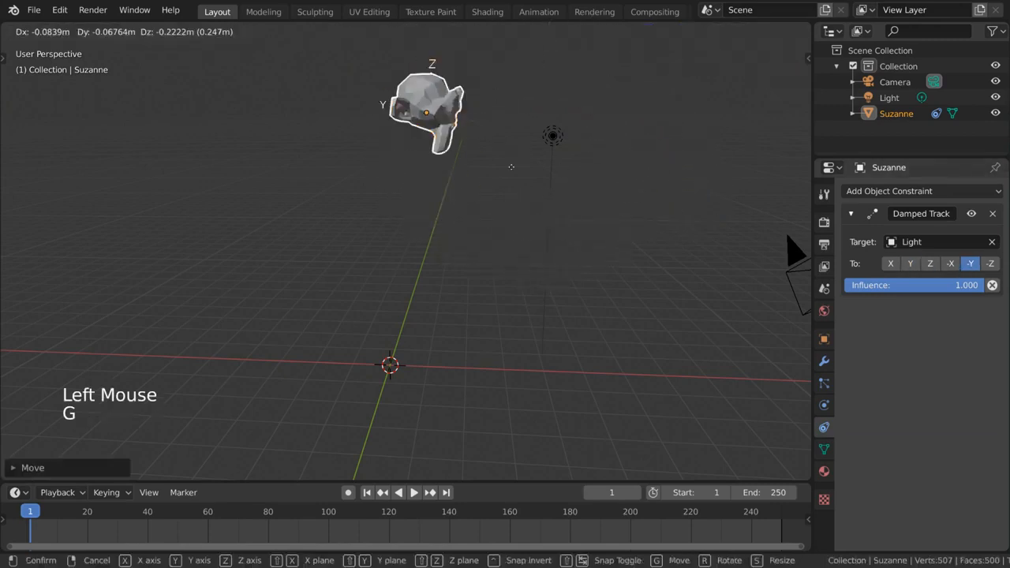
click(404, 249)
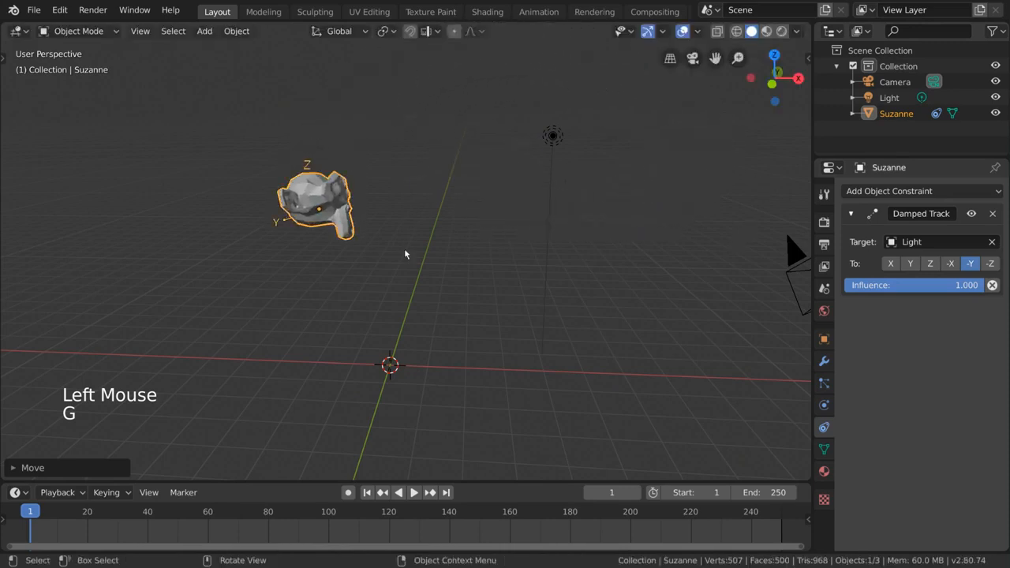
key(g)
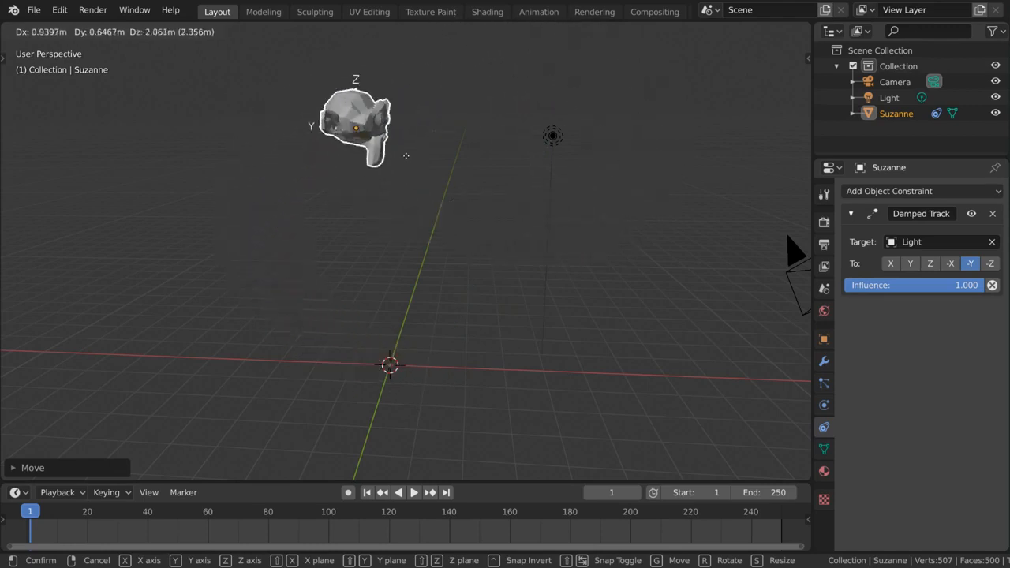
click(478, 252)
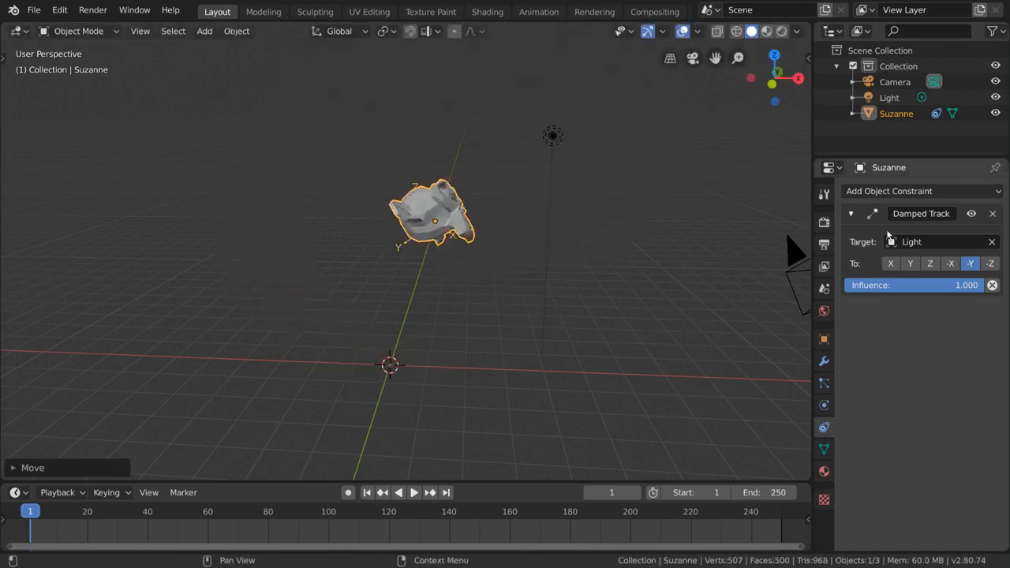
- Replace the monkey's Damped Track constraint with a Clamp To constraint
click(992, 214)
click(990, 196)
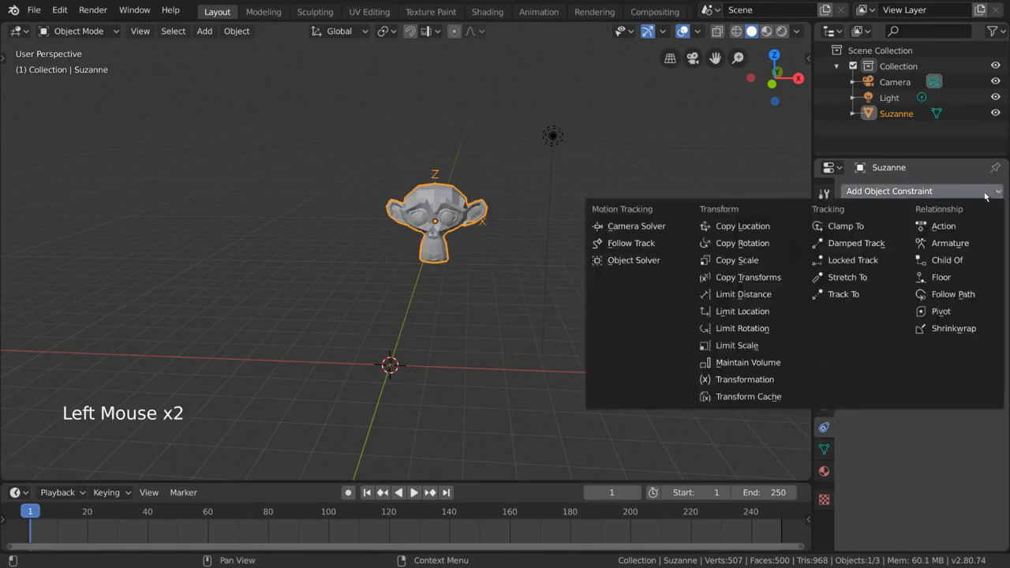
click(883, 226)
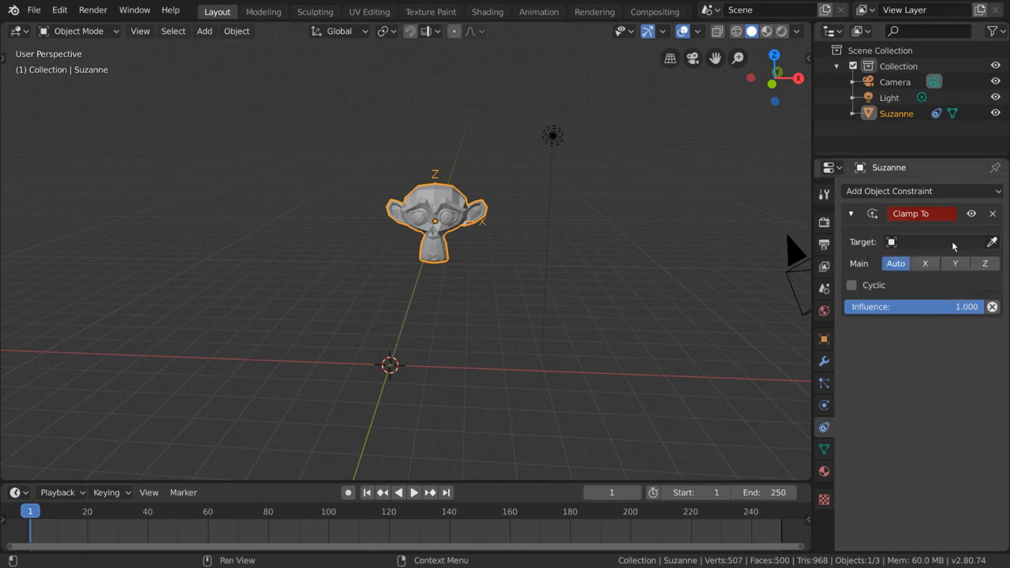
- Try to pick the Light as Clamp To's target, and check the list of available target objects
click(992, 242)
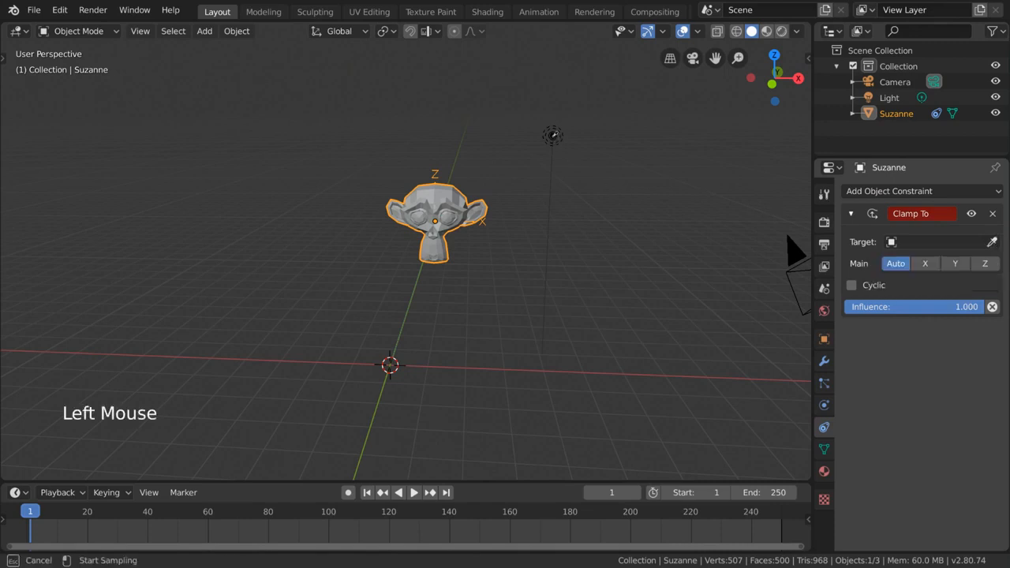
click(552, 137)
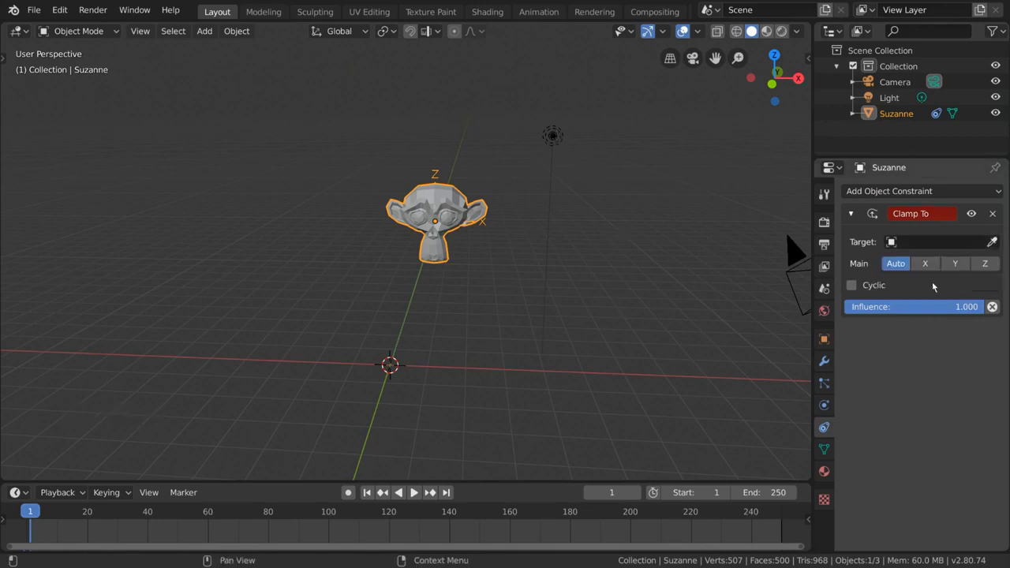
click(944, 251)
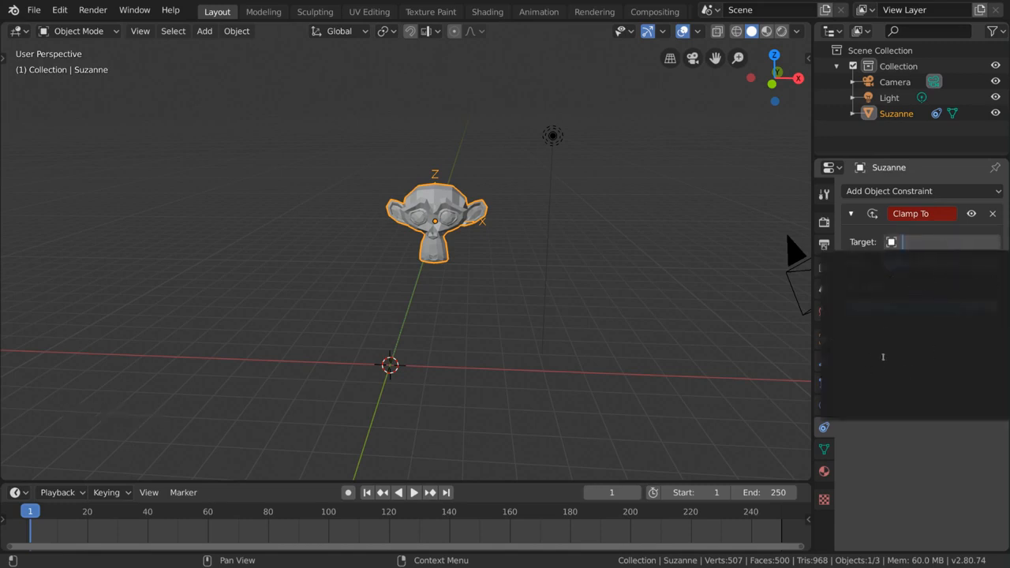
click(757, 307)
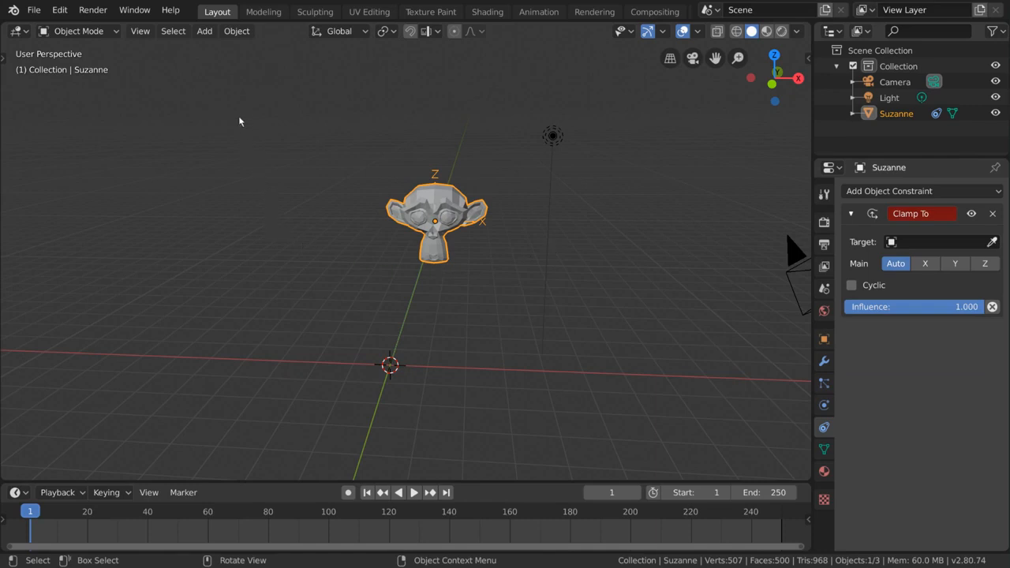
- Add a Bezier curve at the origin and scale it up uniformly to more than six times its size
click(205, 31)
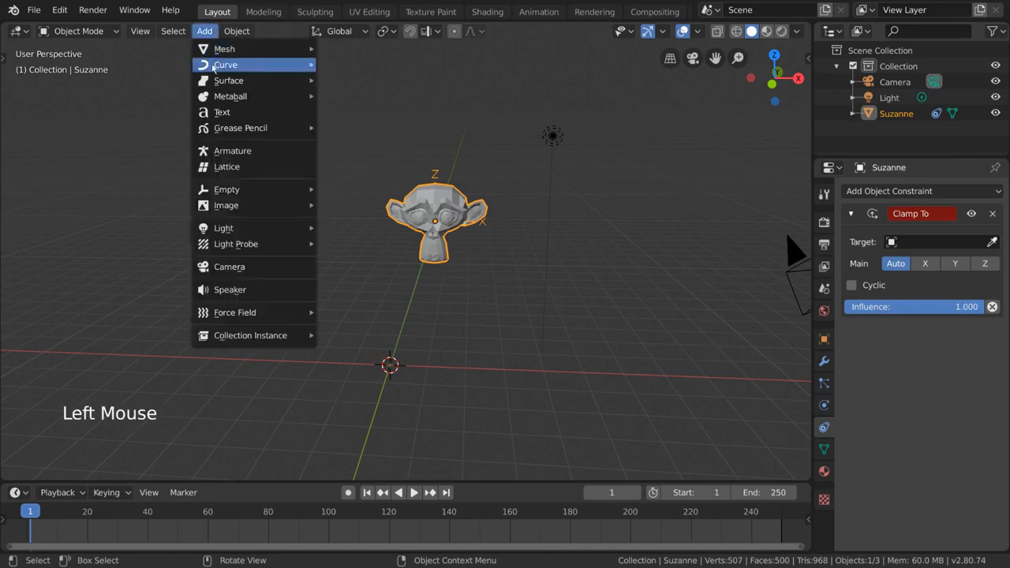
mouse_move(247, 71)
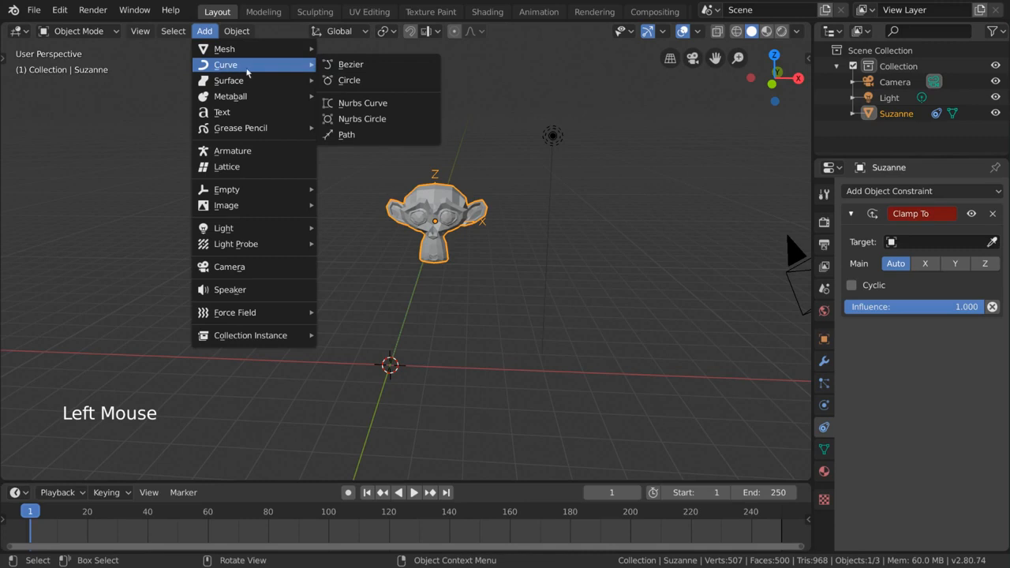
click(436, 66)
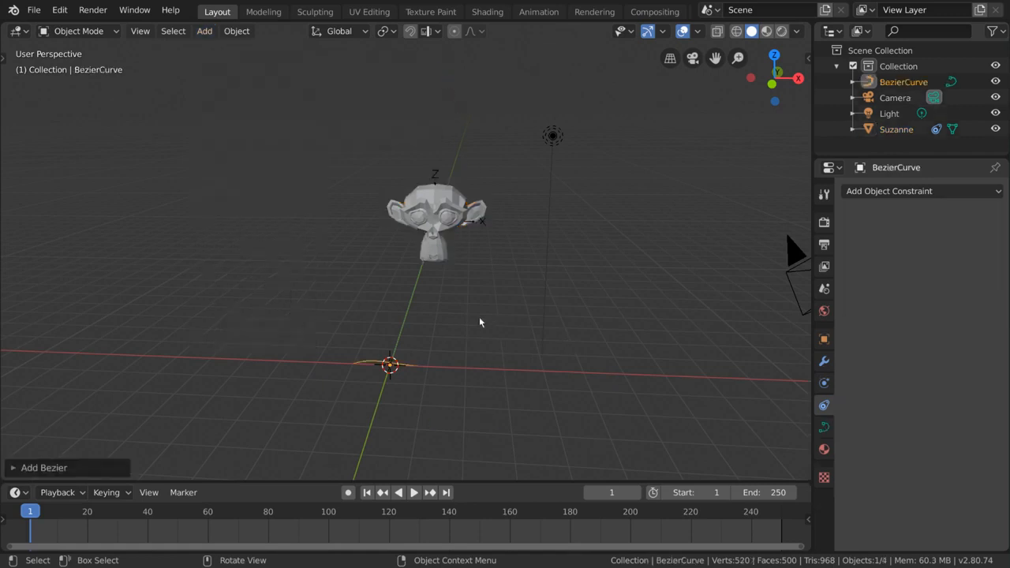
key(s)
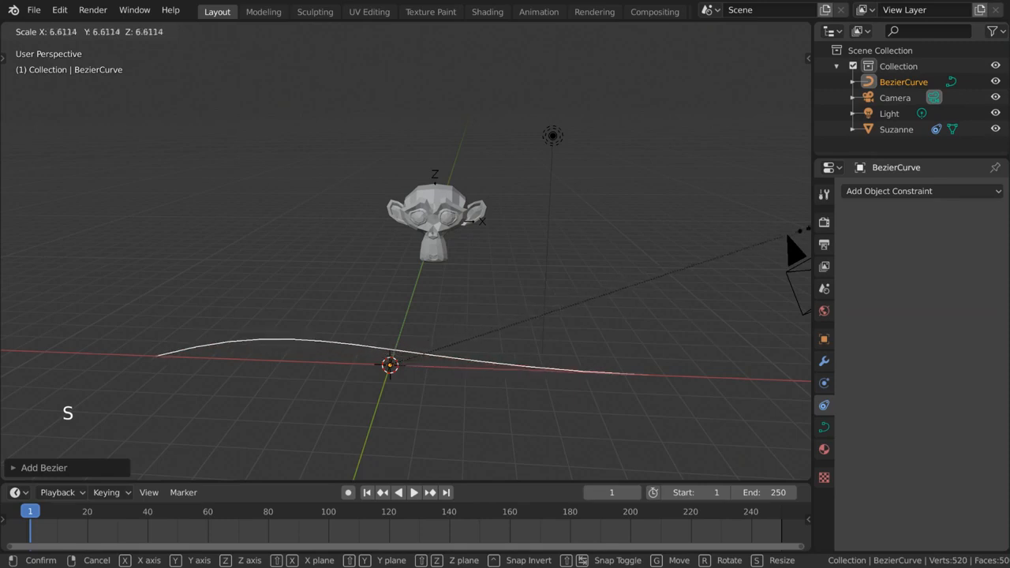
click(87, 224)
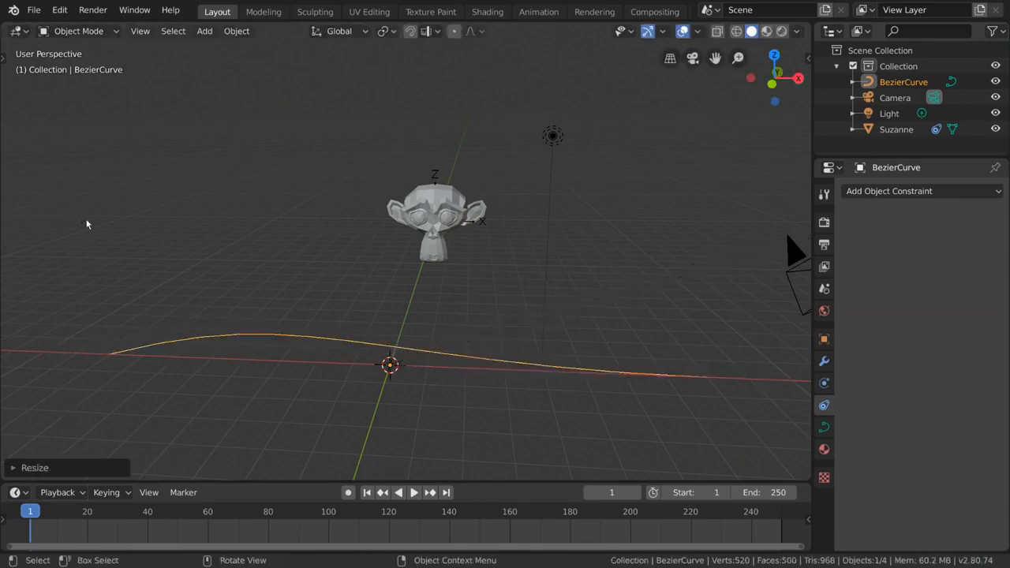
- Set BezierCurve as the target of the monkey's Clamp To constraint
click(460, 205)
click(945, 243)
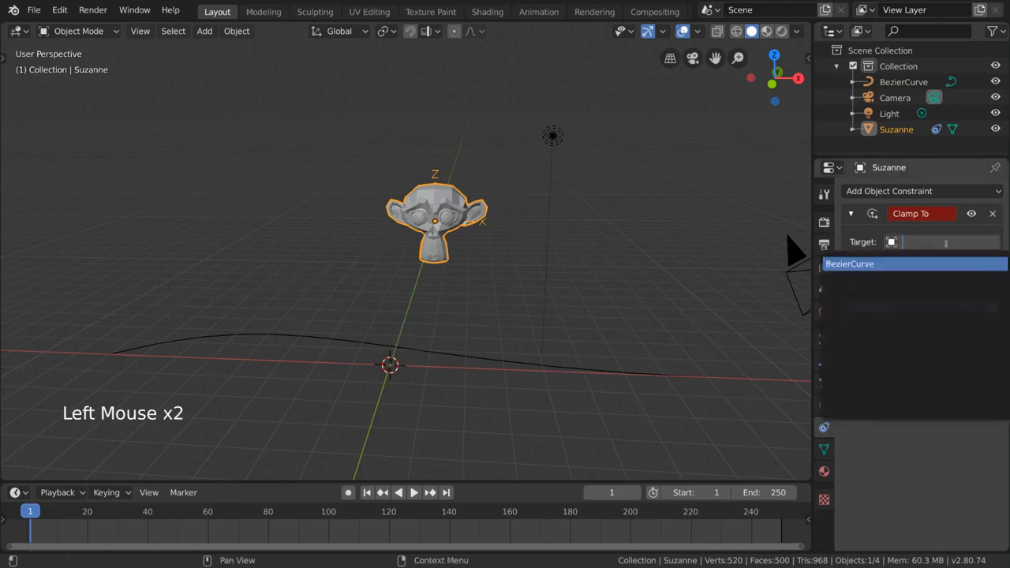
click(930, 264)
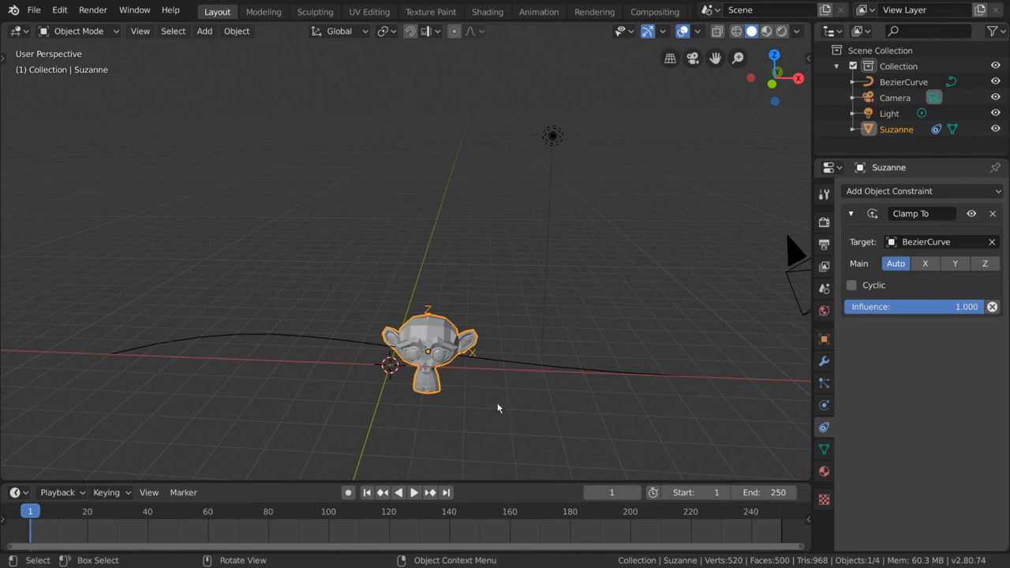
- Test Clamp To by moving the monkey back and forth along the curve, ending on the part left of the origin
key(g)
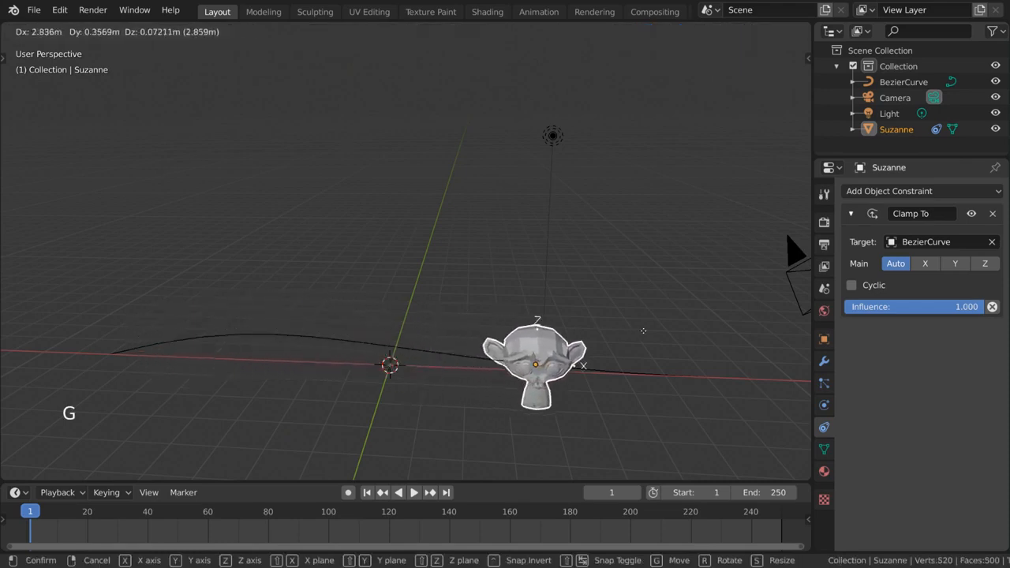
click(516, 338)
middle_drag(442, 347, 425, 395)
key(g)
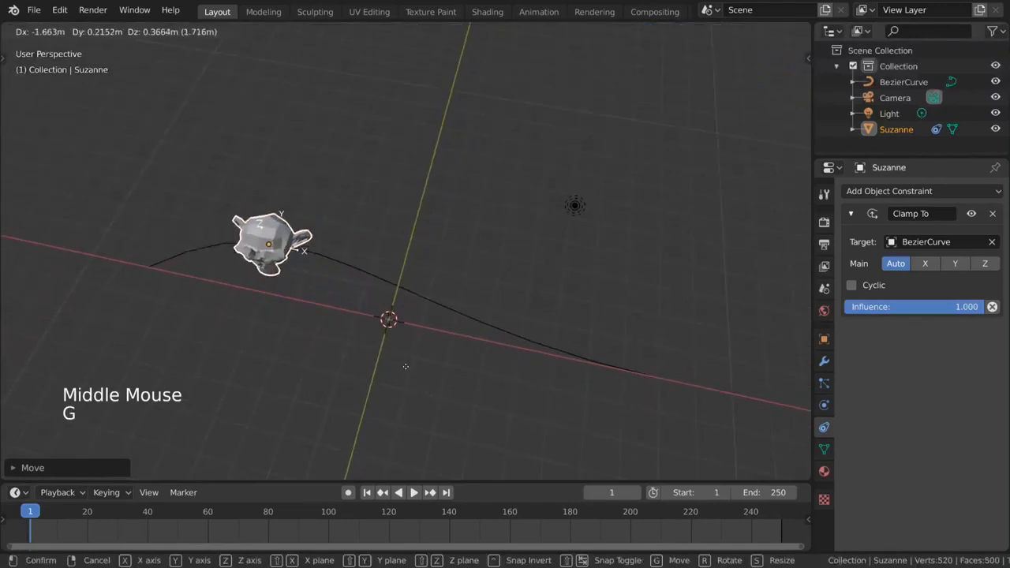
click(442, 377)
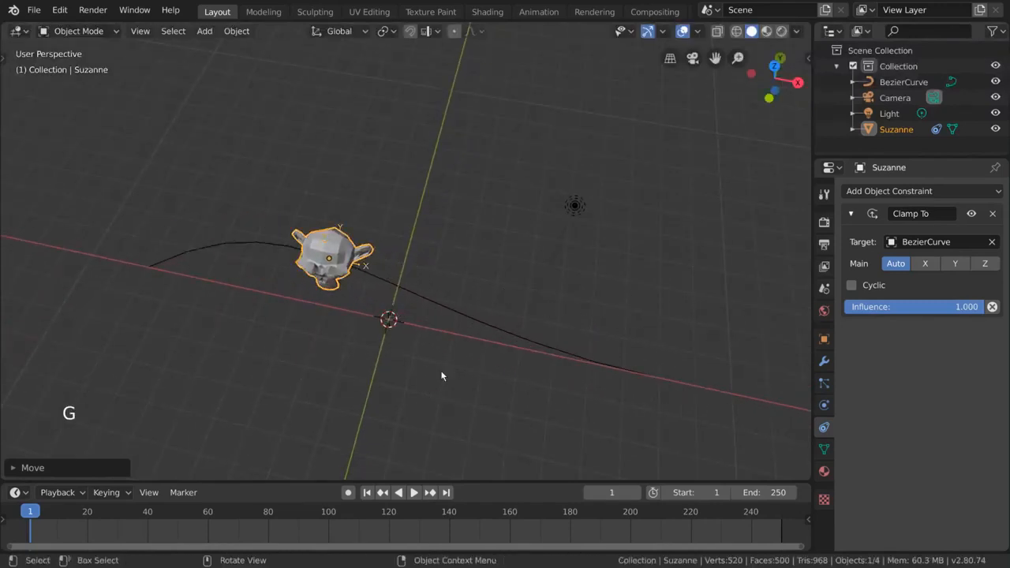
- Rotate the control point at the Bezier curve's right end in Edit Mode so the curve forms an S-shaped bend
click(434, 310)
key(Tab)
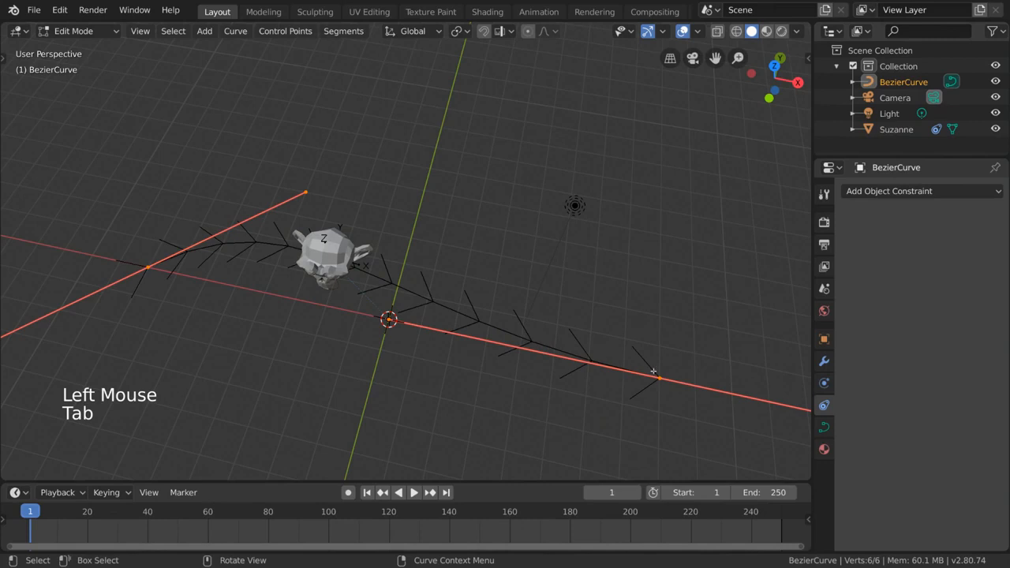
click(654, 371)
key(r)
click(649, 271)
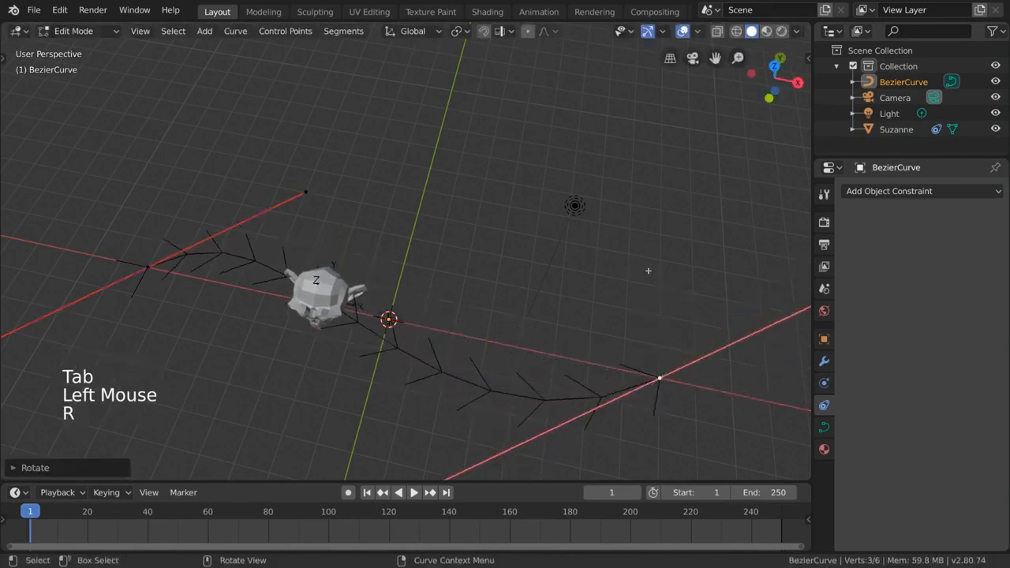
key(Tab)
- Move the monkey along the reshaped curve toward its left end and back near the origin
click(337, 297)
key(g)
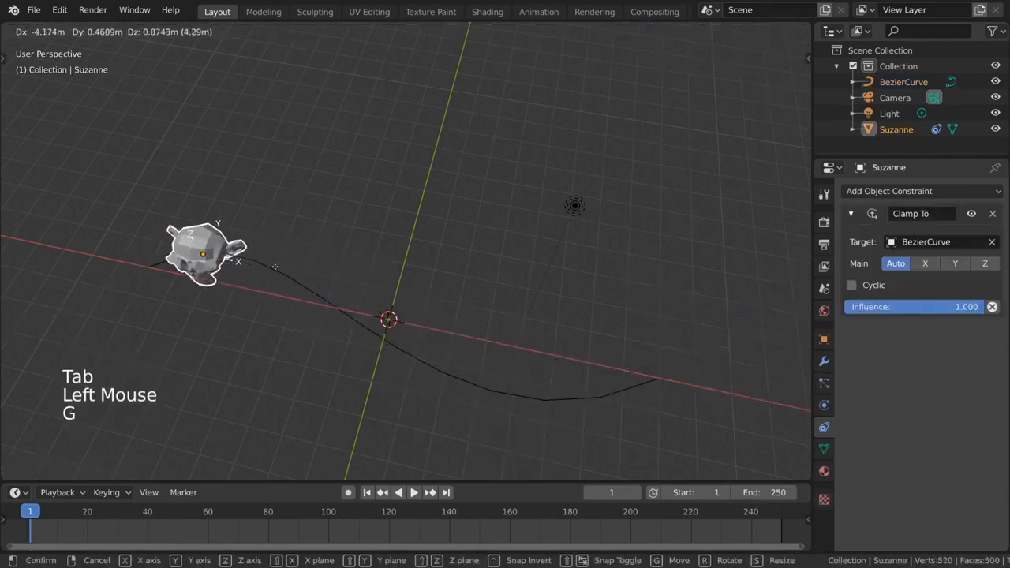
click(415, 324)
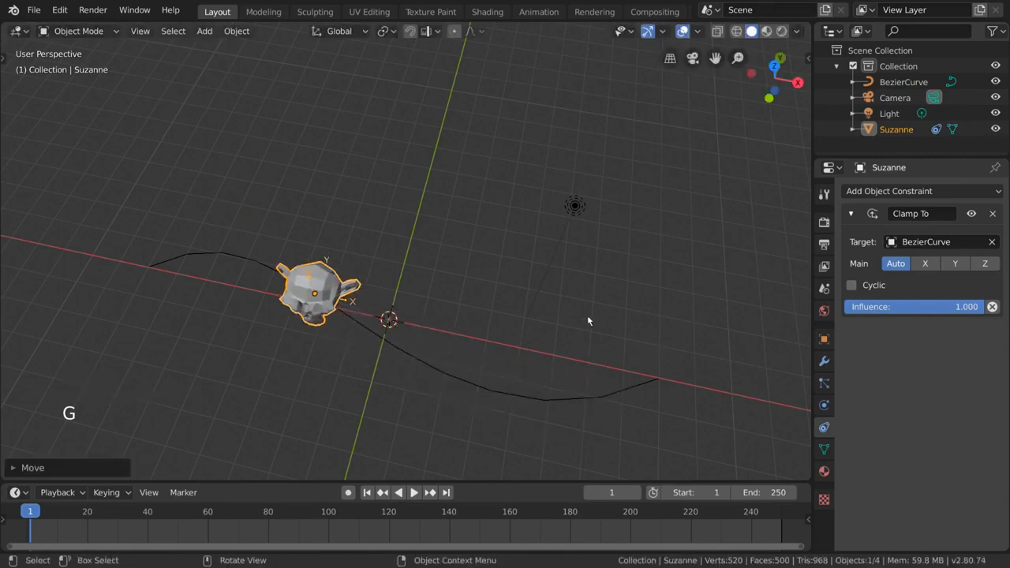
- Enable Cyclic on Clamp To and move the monkey past the curve's ends to test the looping
key(g)
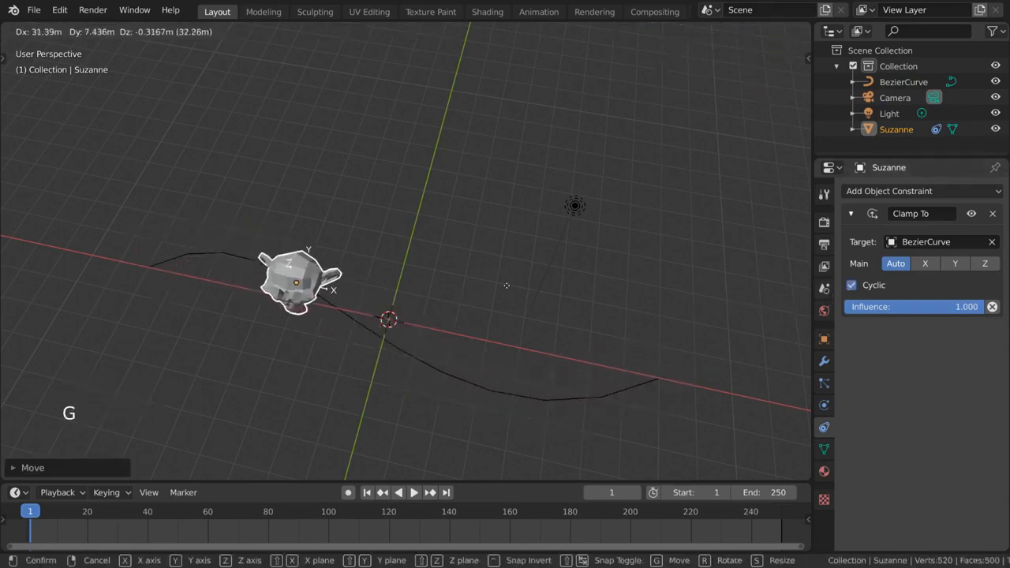
click(552, 282)
key(g)
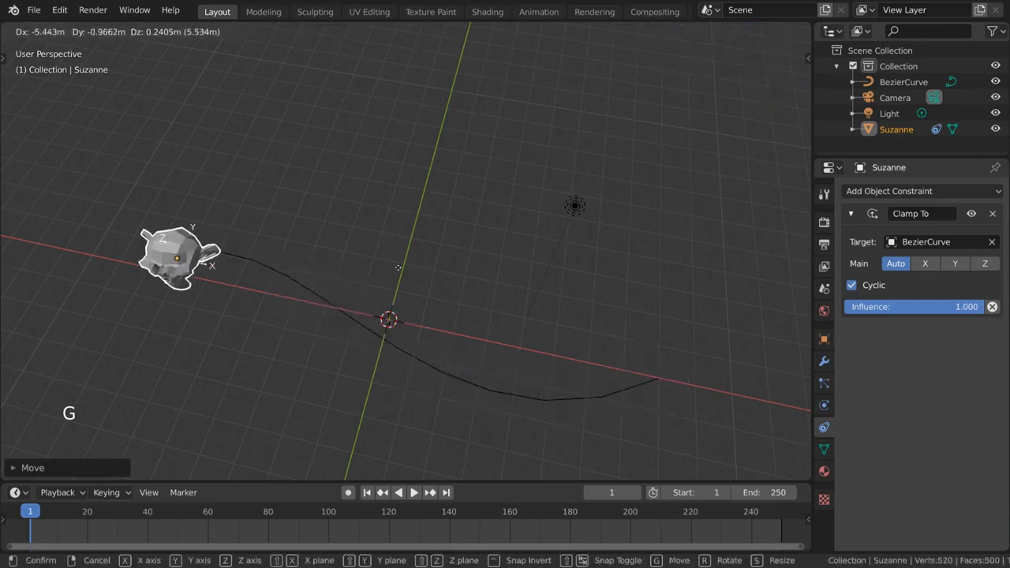
click(544, 275)
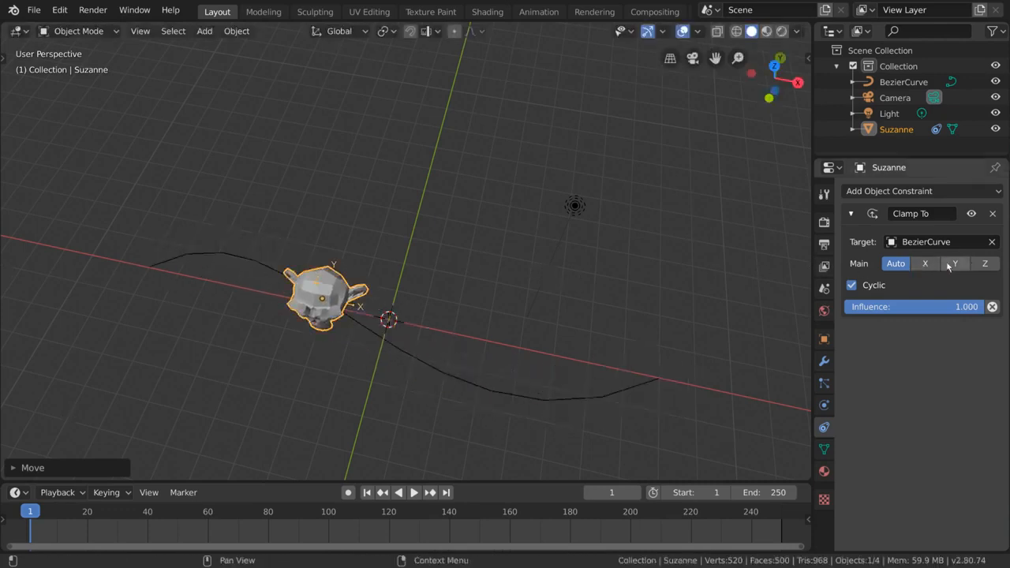
middle_drag(671, 307, 731, 310)
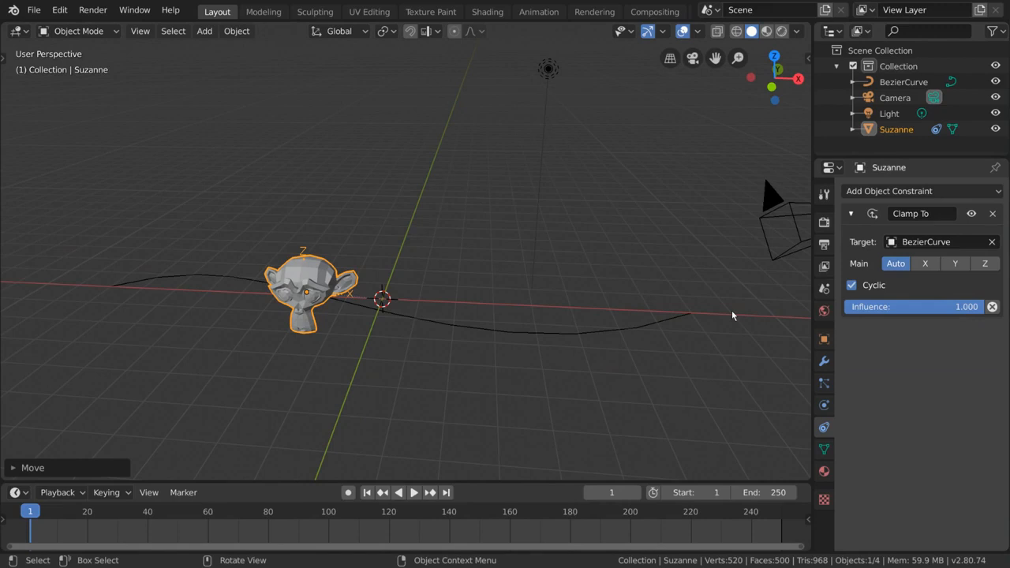